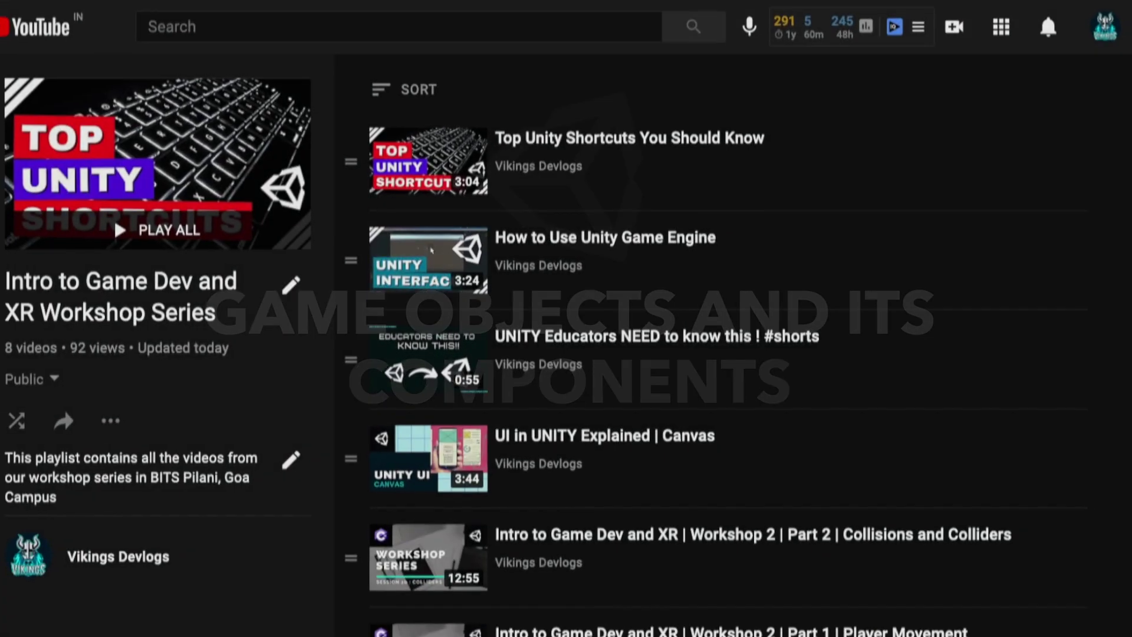
- Scroll through the Intro to Game Dev and UI in UNITY playlists on YouTube
scroll(1126, 131, down, 4)
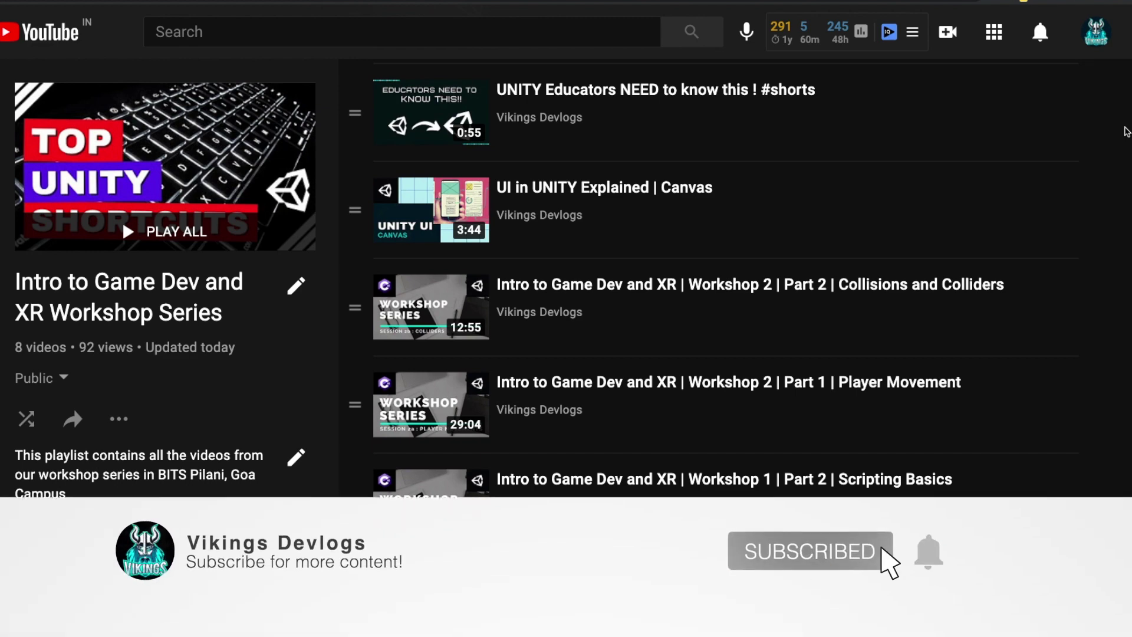
scroll(1126, 131, up, 4)
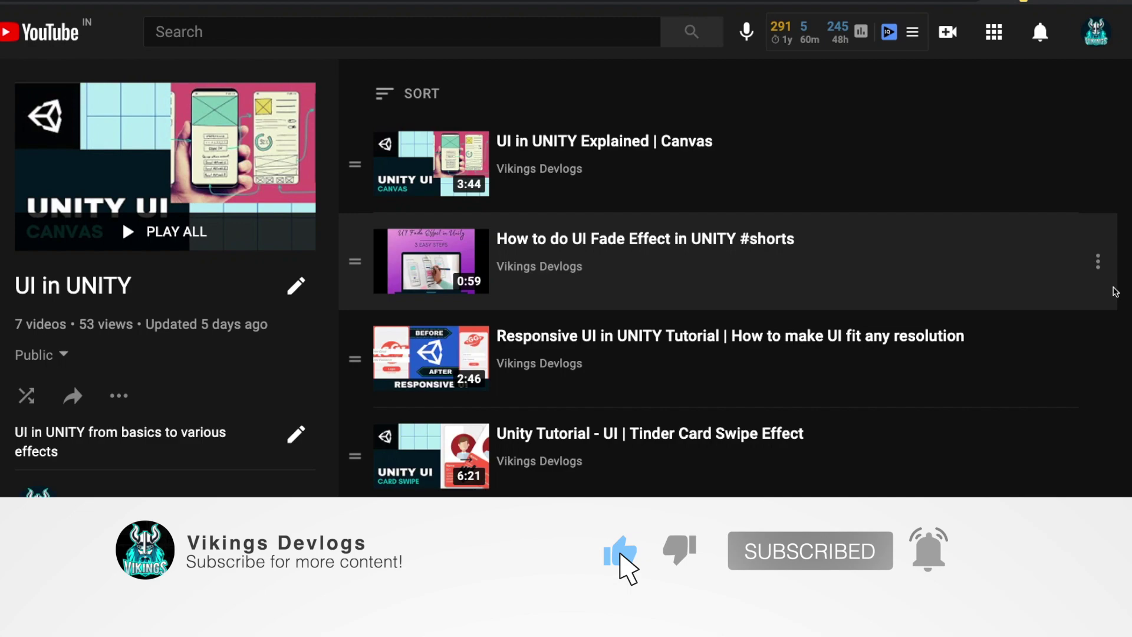
scroll(1124, 298, down, 1)
scroll(1121, 296, up, 2)
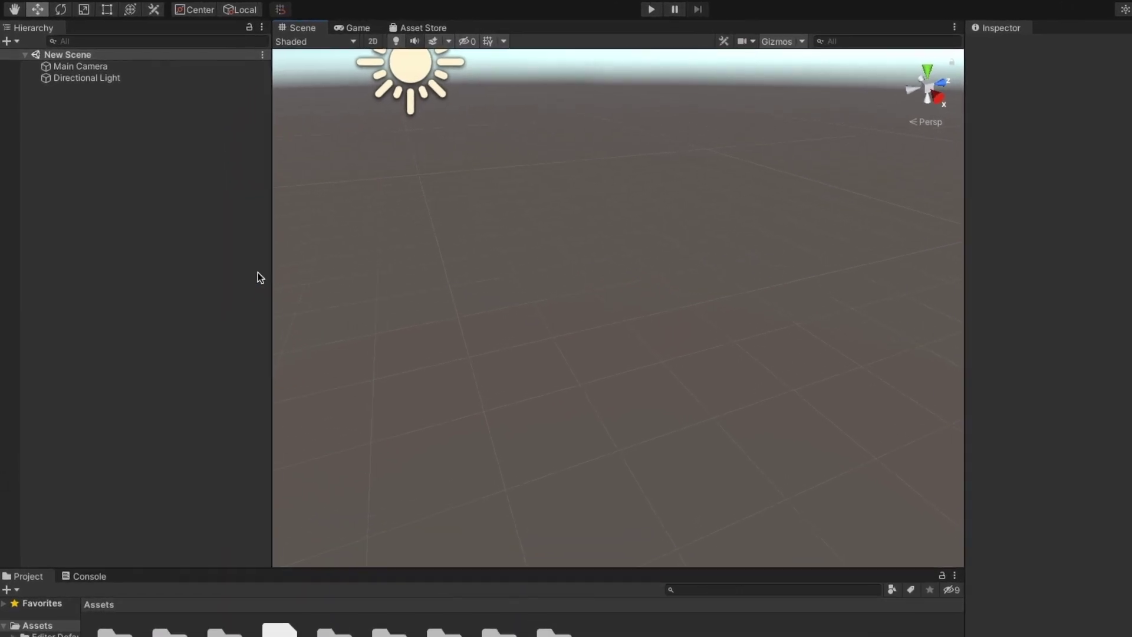
- Create an empty GameObject in the Hierarchy and select it
right_click(152, 246)
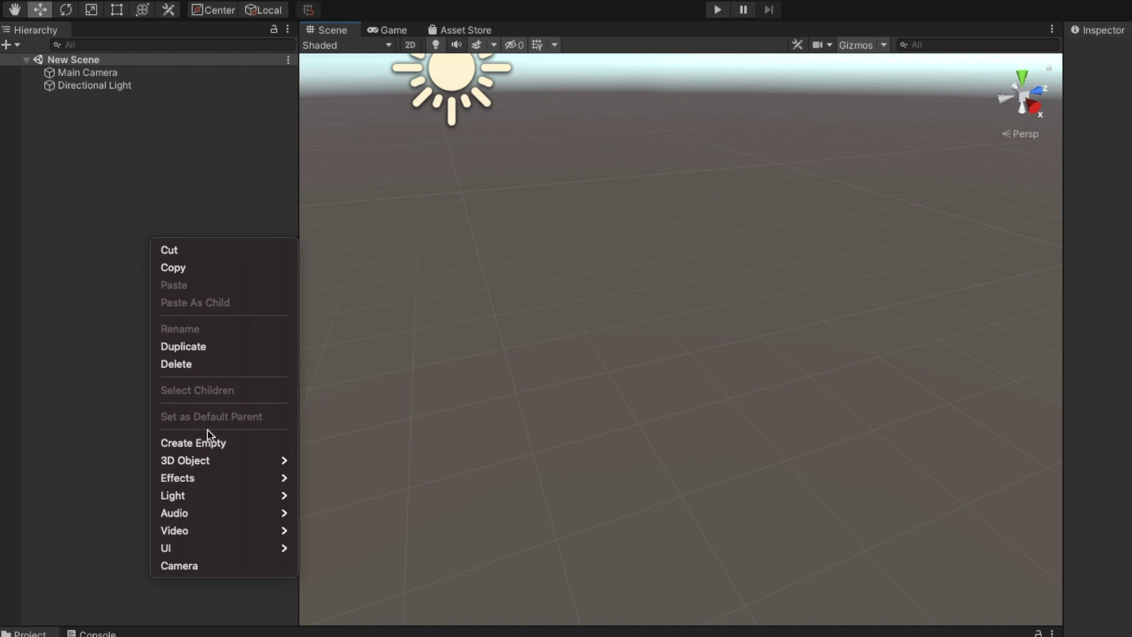
click(176, 440)
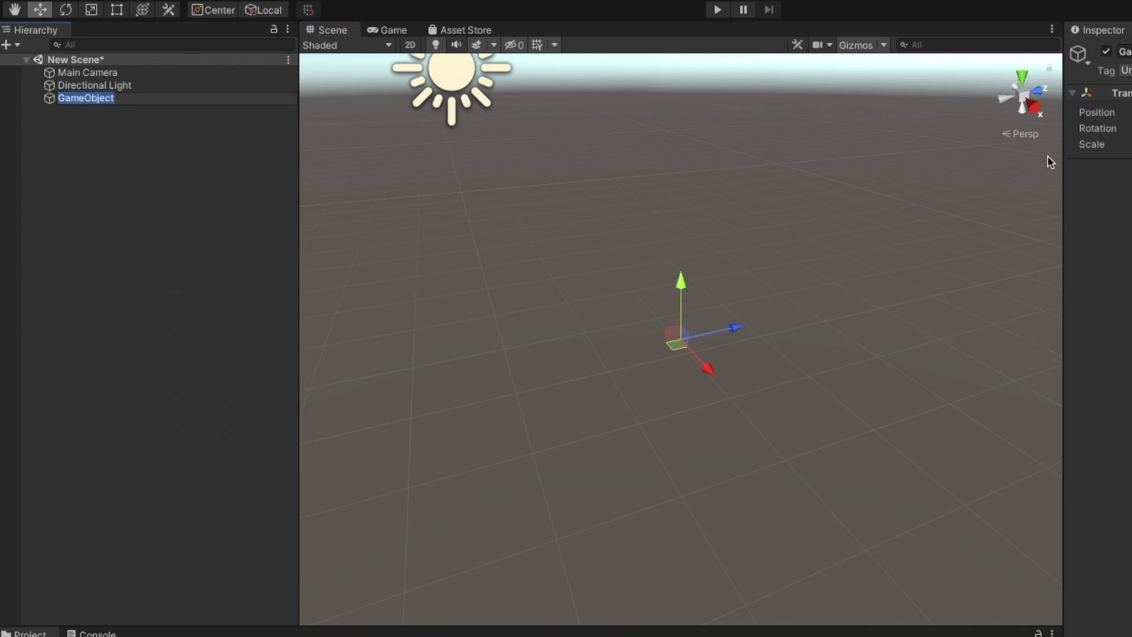
click(150, 132)
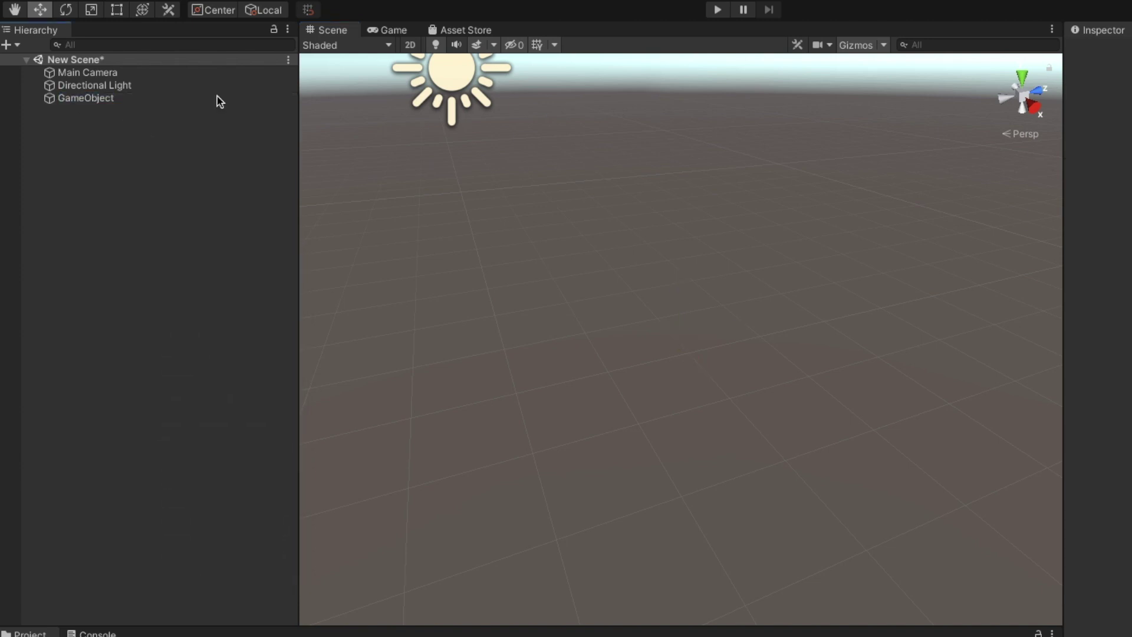
click(80, 98)
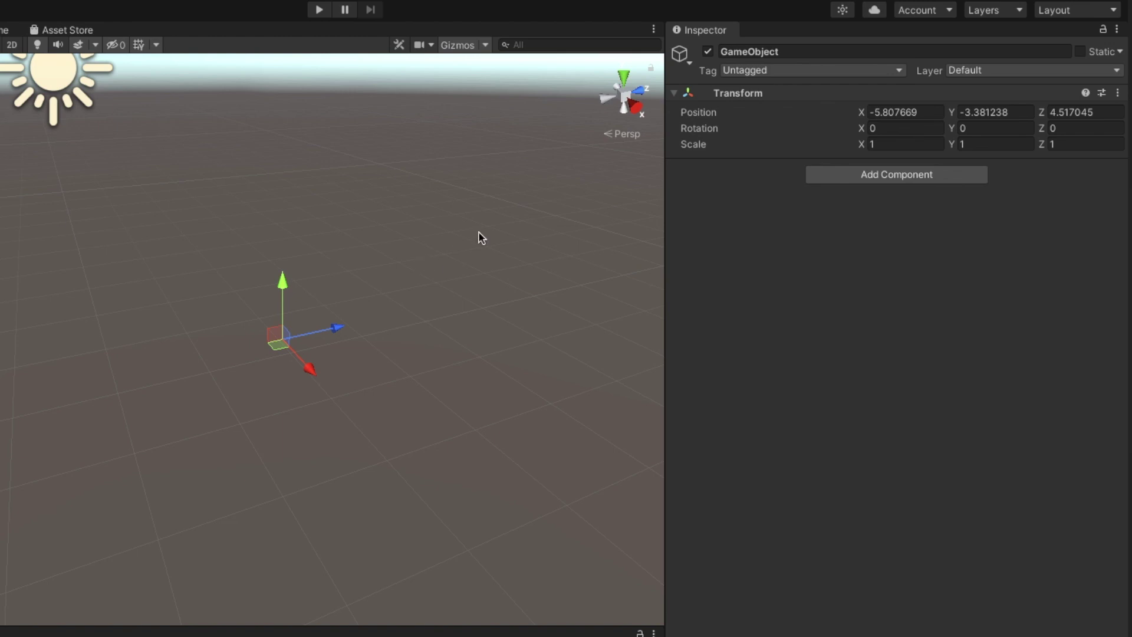
- Set the GameObject's Transform Position to 0, 0, 0
click(902, 112)
text(0)
key(Tab)
text(0)
key(Tab)
text(0)
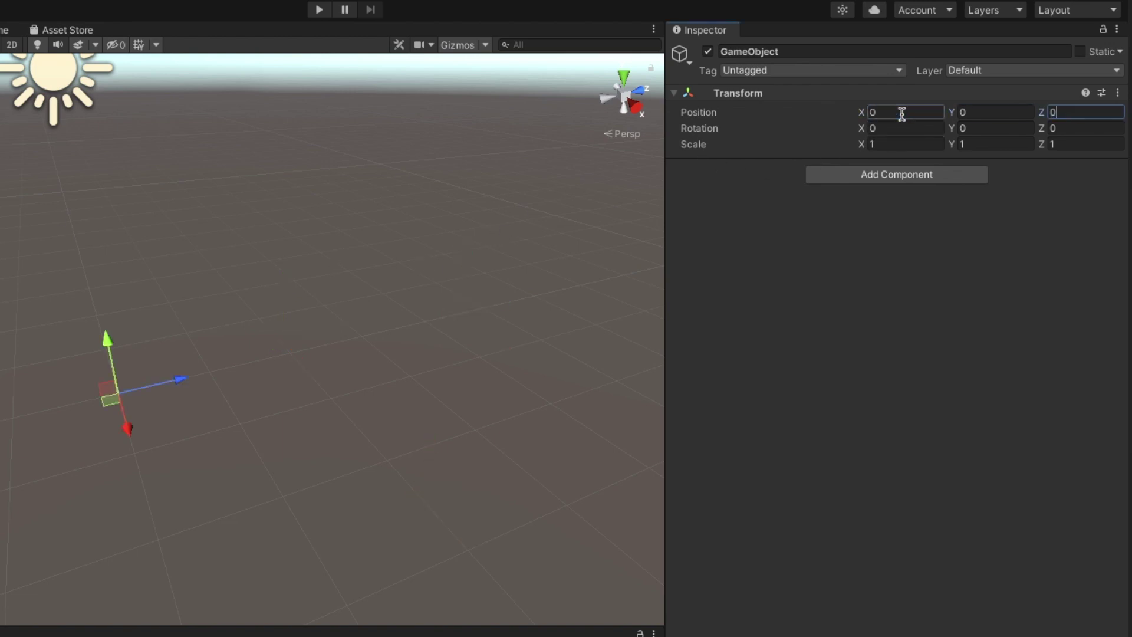
- Try rotation 50, 50, 23, then reset all three Rotation values to 0
click(893, 129)
text(50)
key(Tab)
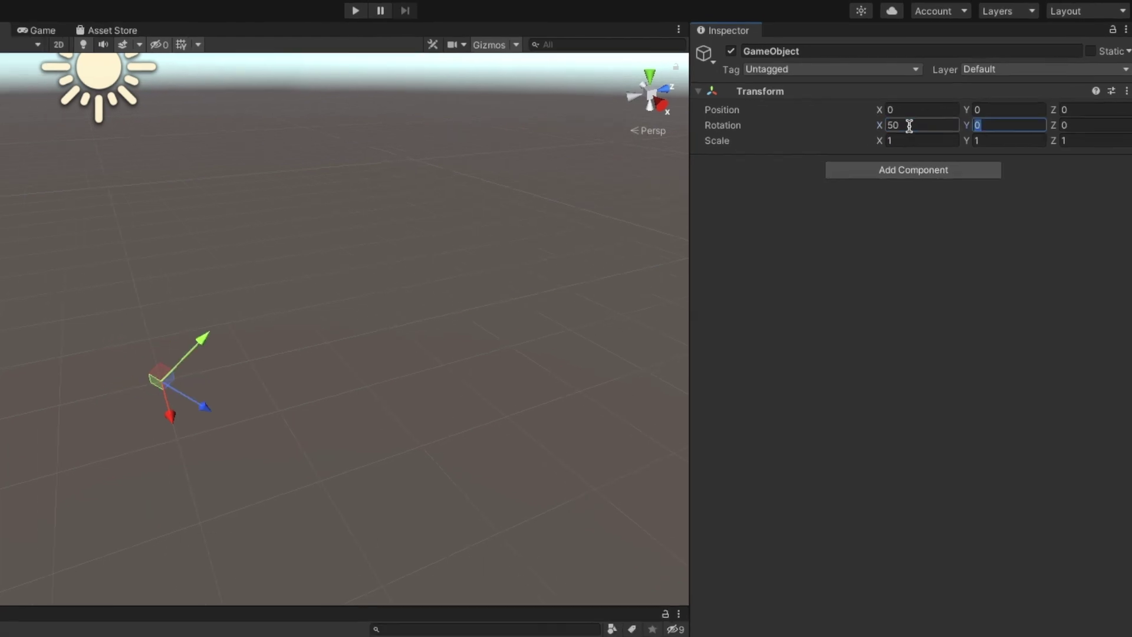
text(50)
key(Tab)
text(2)
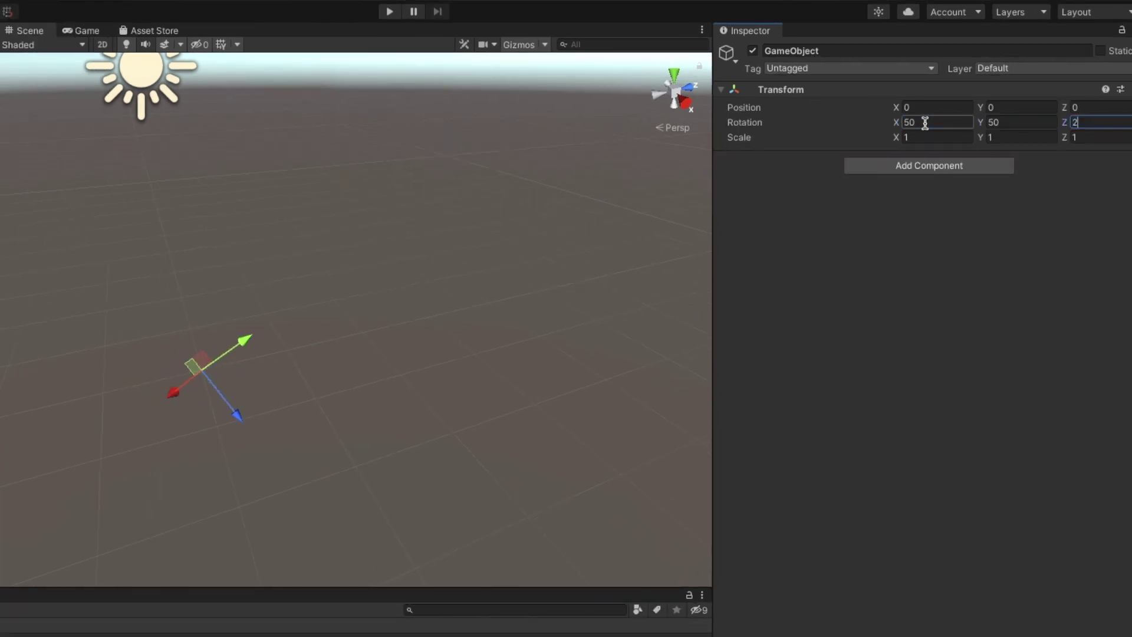
text(3)
click(925, 123)
text(0)
click(1001, 122)
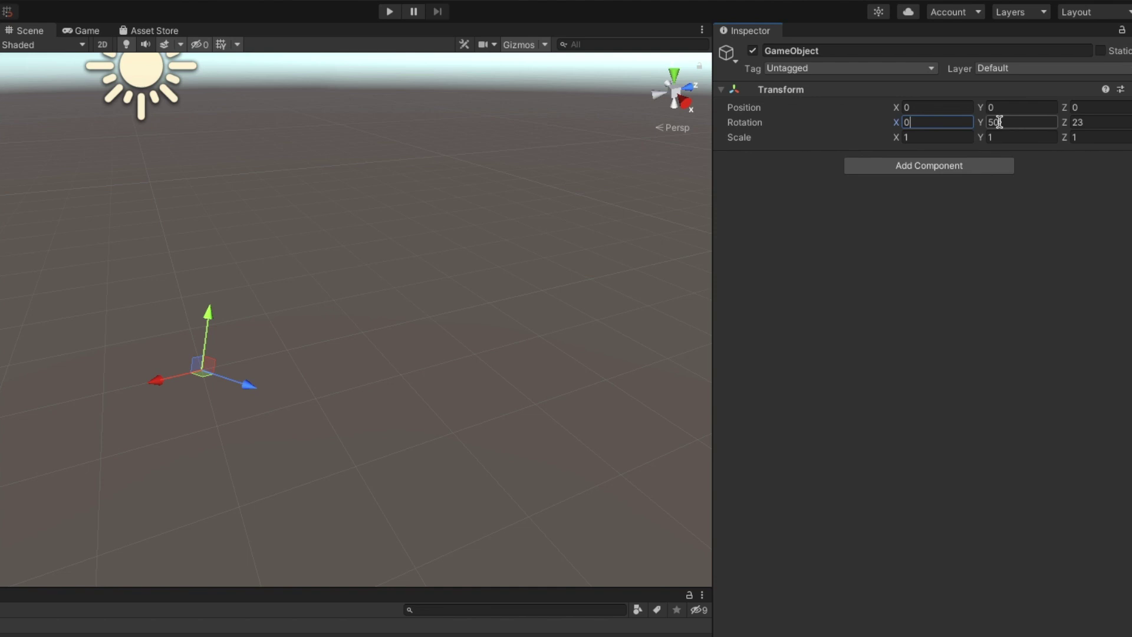
text(0)
click(1074, 123)
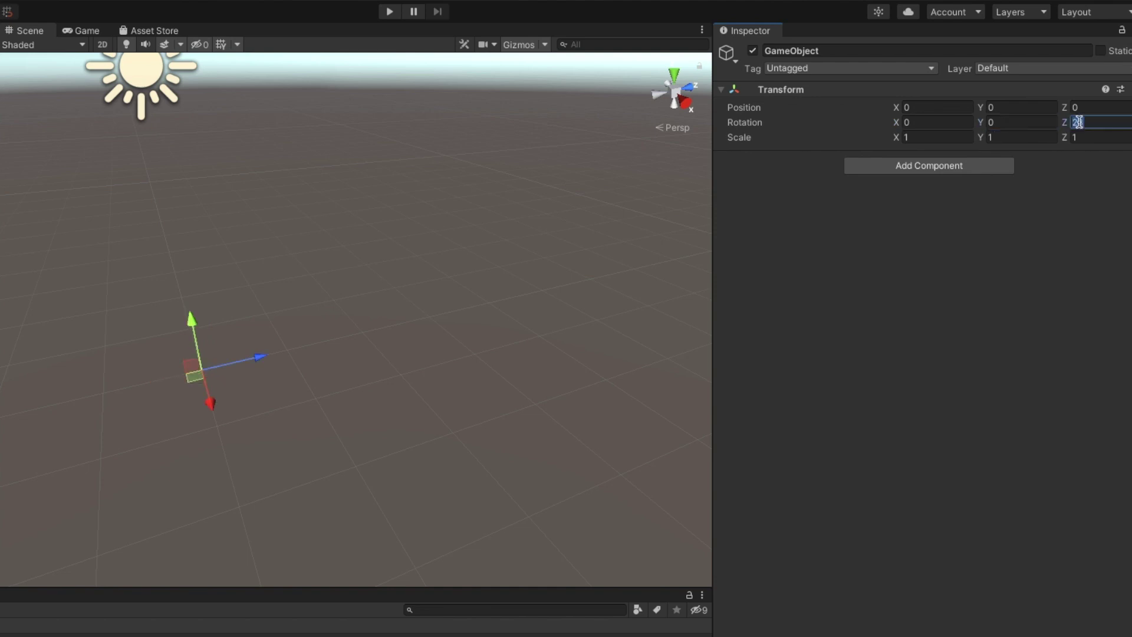
text(0)
key(Return)
- Give the object a purple label icon and rename it MyGameObject
click(728, 53)
click(755, 91)
click(805, 104)
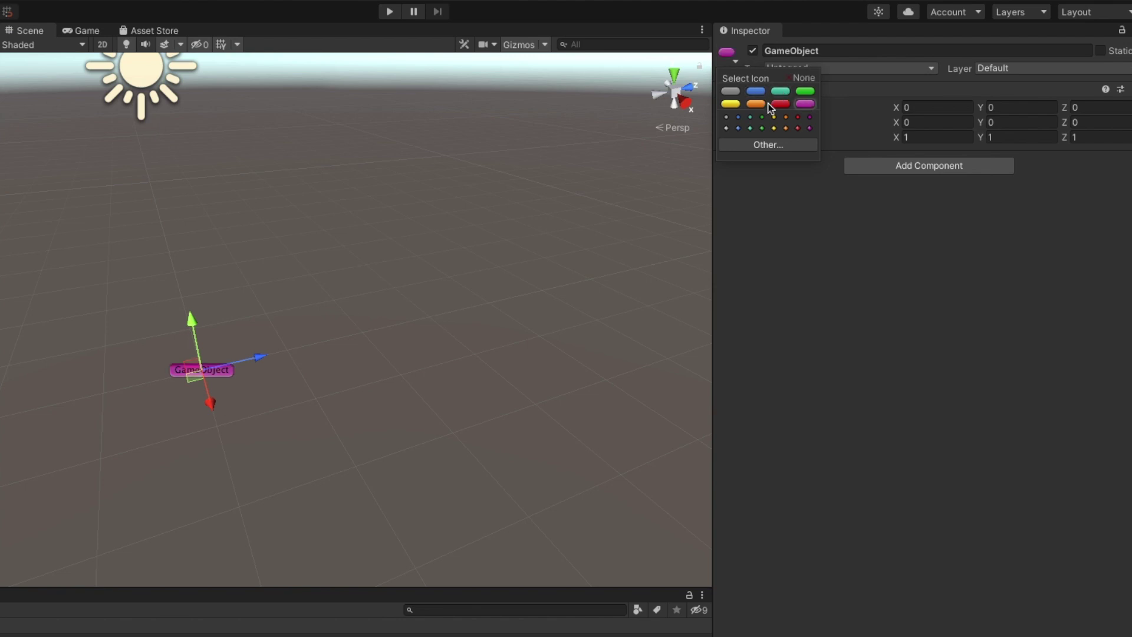
click(845, 51)
text(MyGameObject)
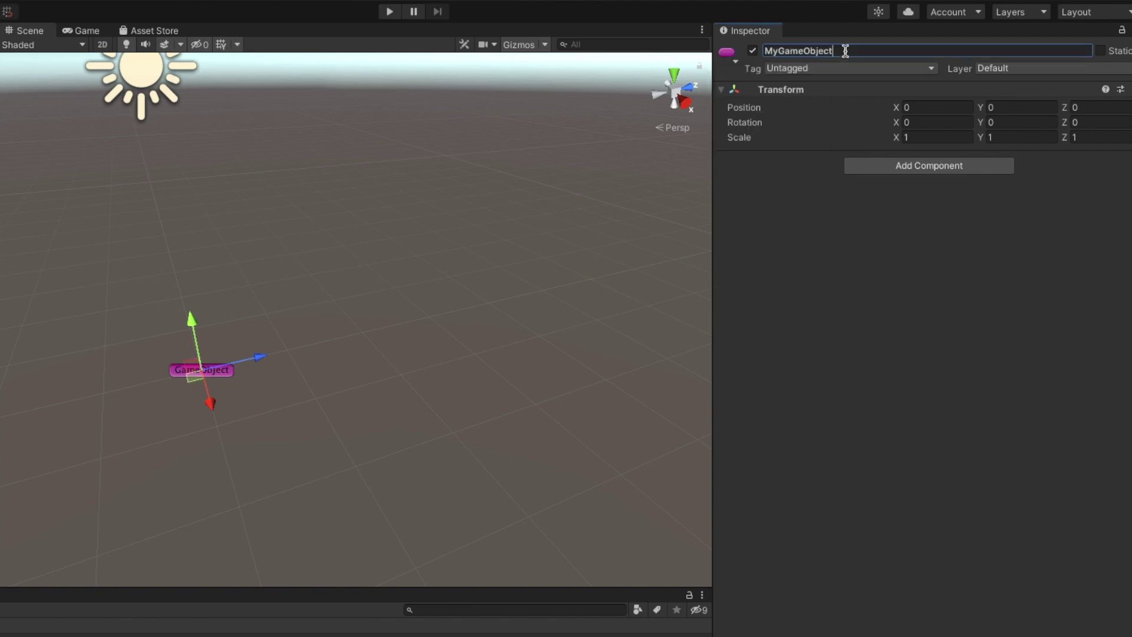
key(Return)
- Try the Finish tag and Ignore Raycast layer, then revert to Untagged and Default
click(850, 68)
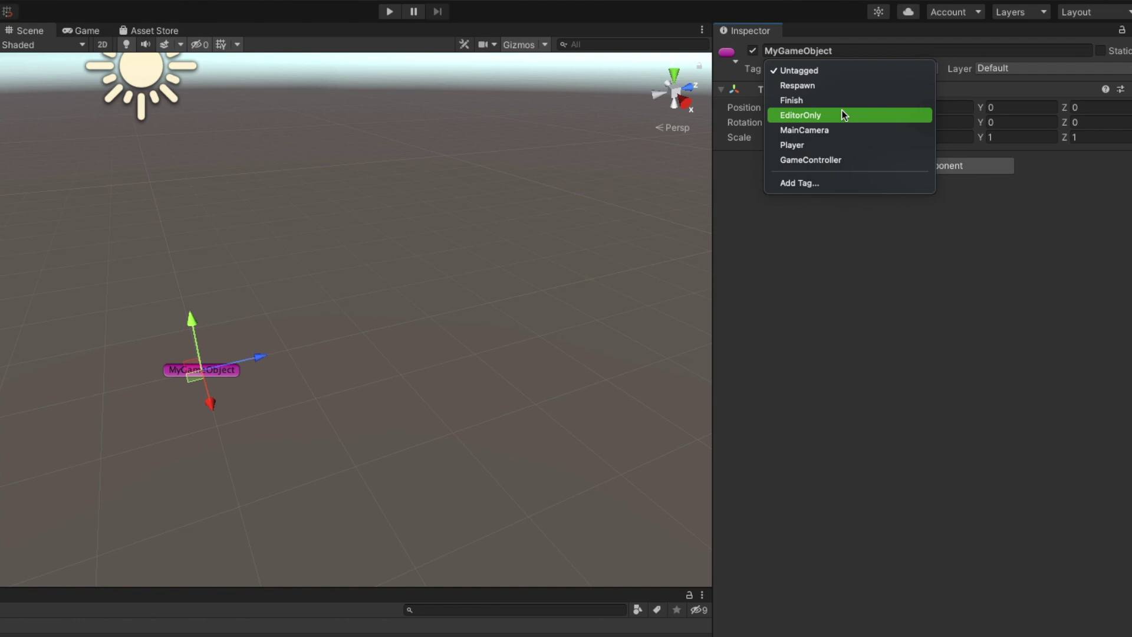
click(849, 99)
click(1003, 68)
click(1030, 104)
click(1033, 68)
click(1015, 46)
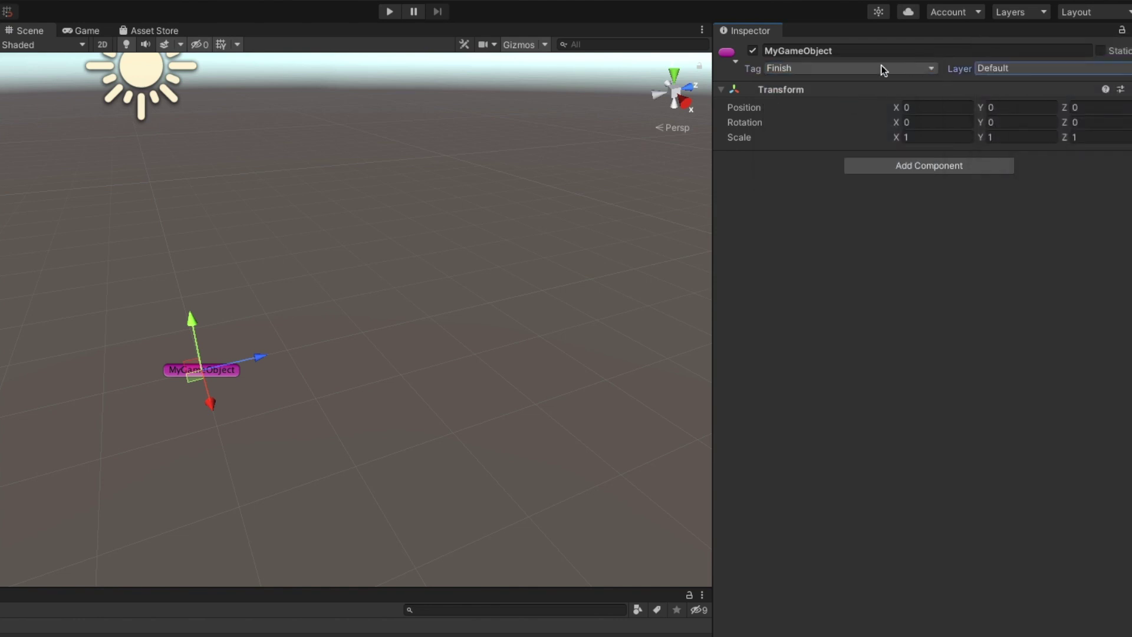
click(883, 68)
click(789, 44)
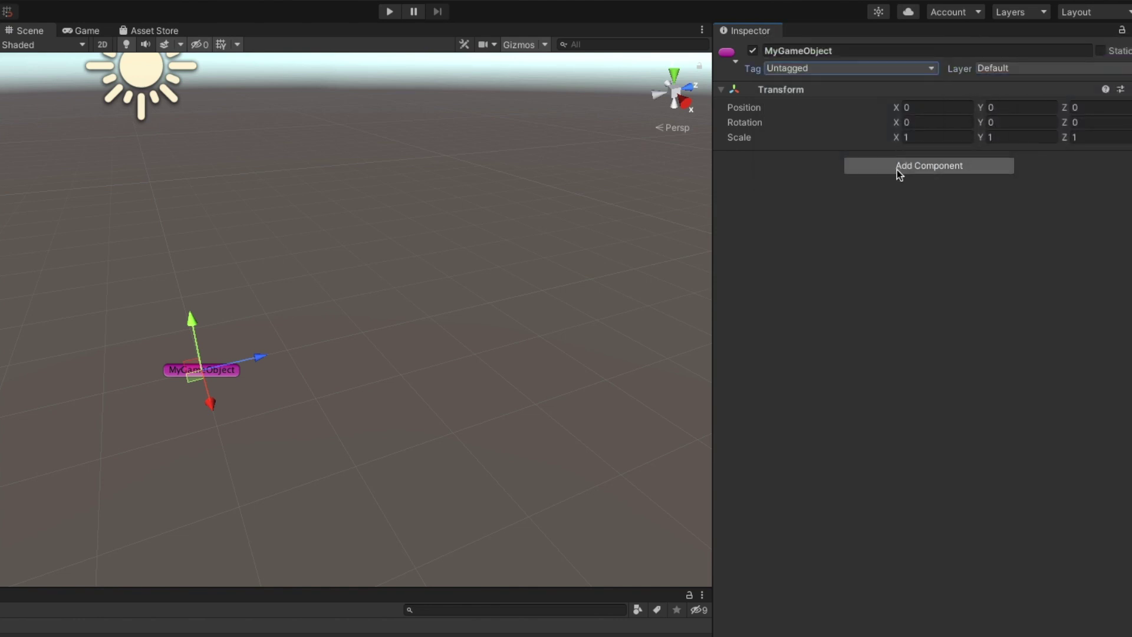
- Open the Add Component list and browse its categories
click(938, 166)
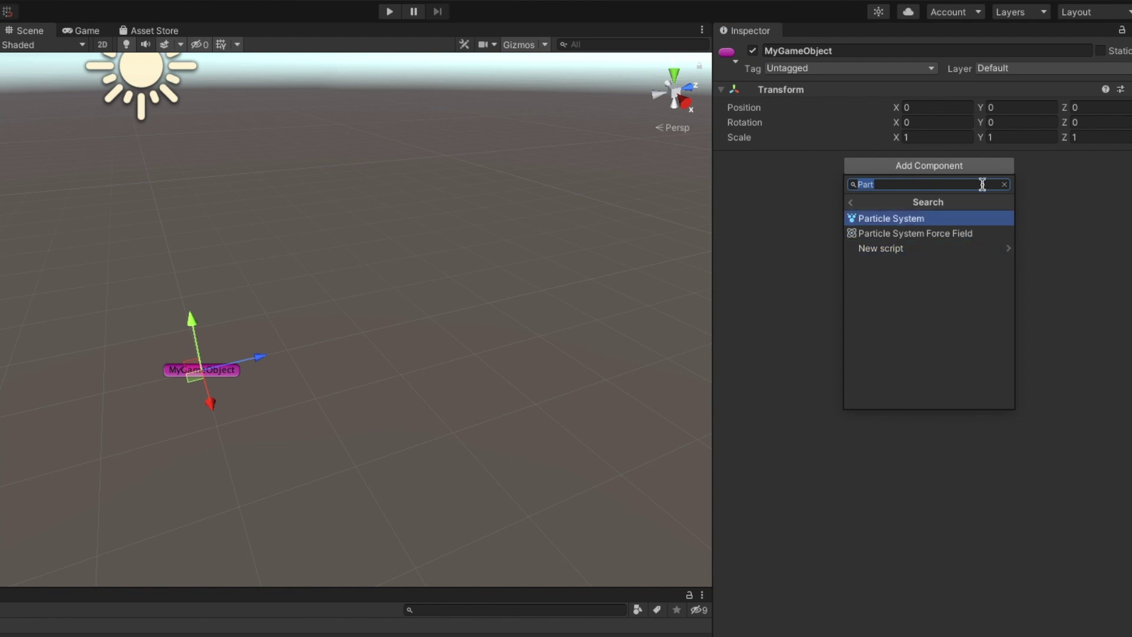
click(1005, 184)
click(925, 168)
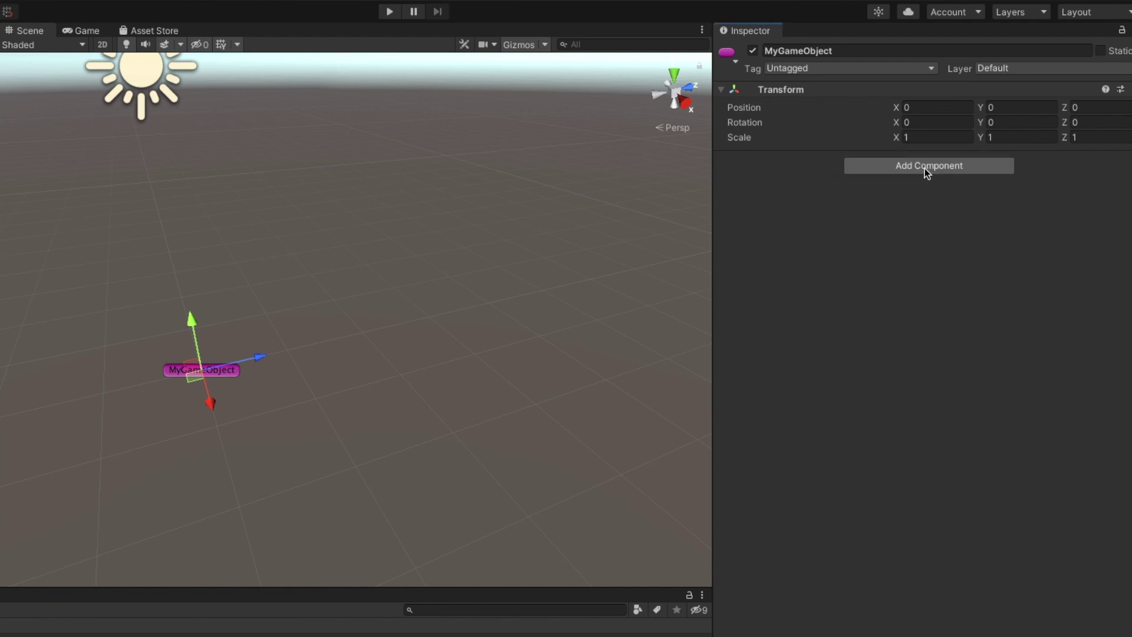
click(925, 168)
scroll(911, 316, down, 1)
scroll(910, 318, up, 2)
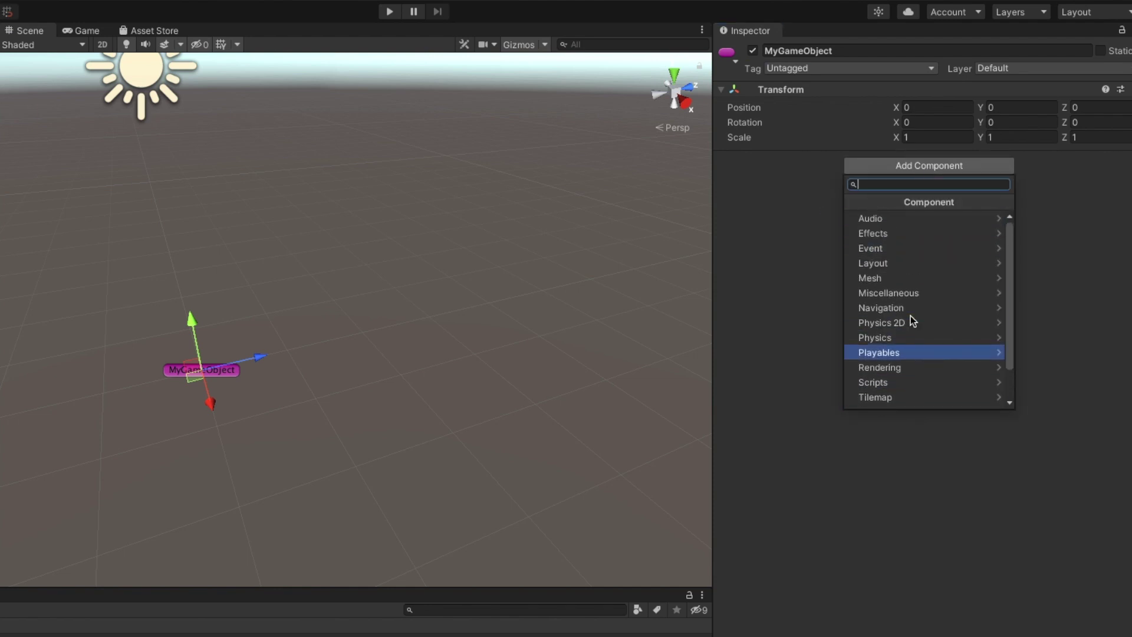
scroll(920, 331, down, 2)
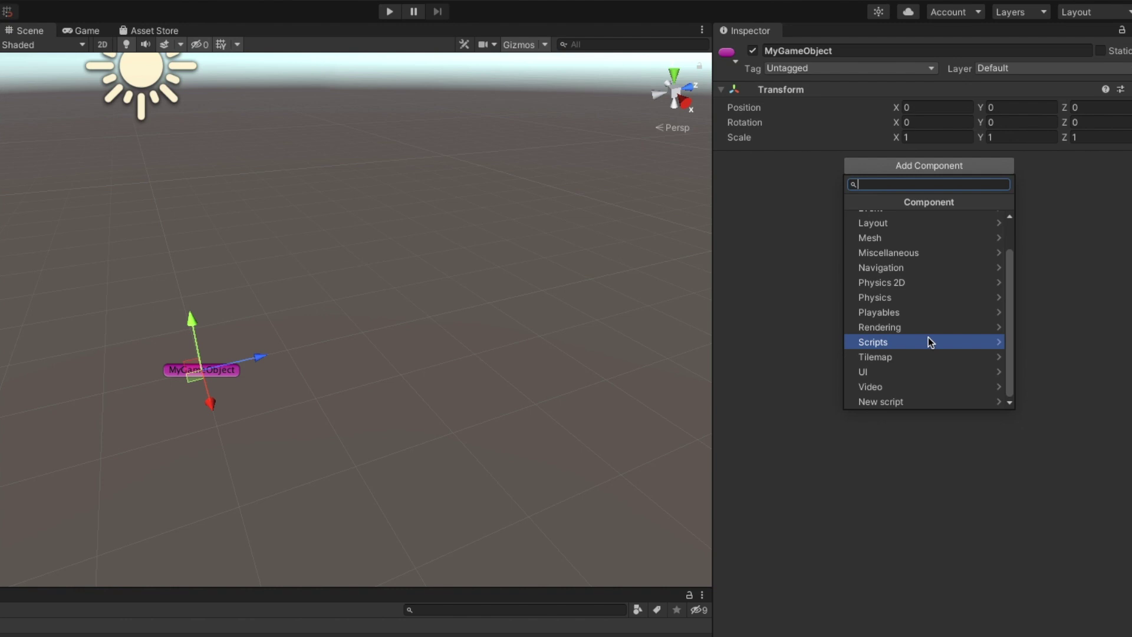
scroll(928, 339, up, 2)
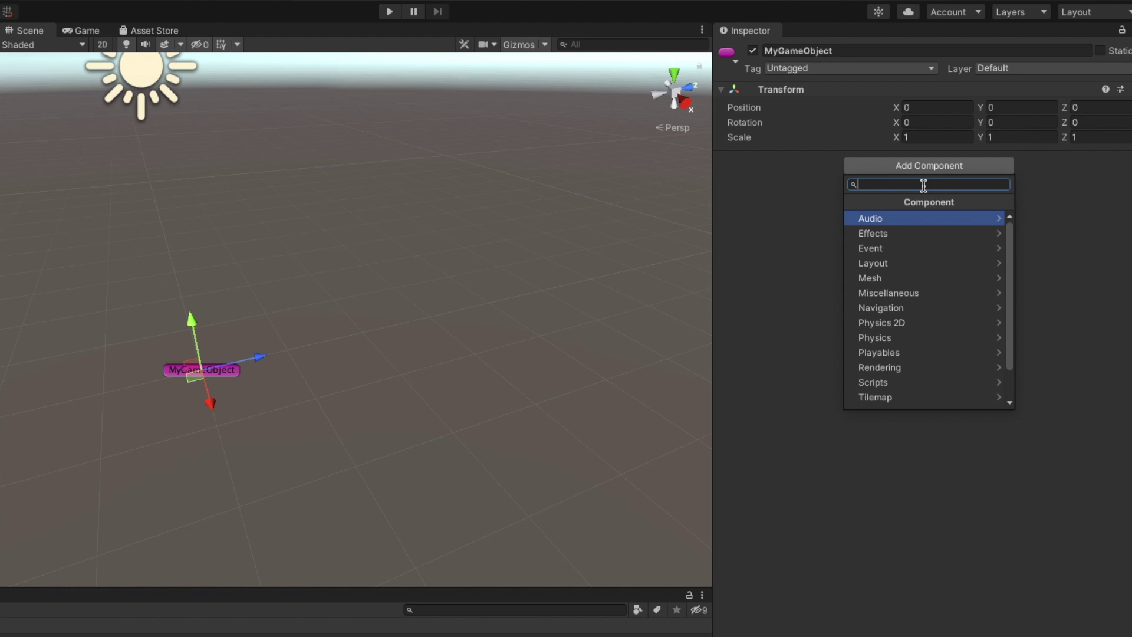
- Add a Sprite Renderer using the Knob sprite and frame it in the Scene view
text(spr)
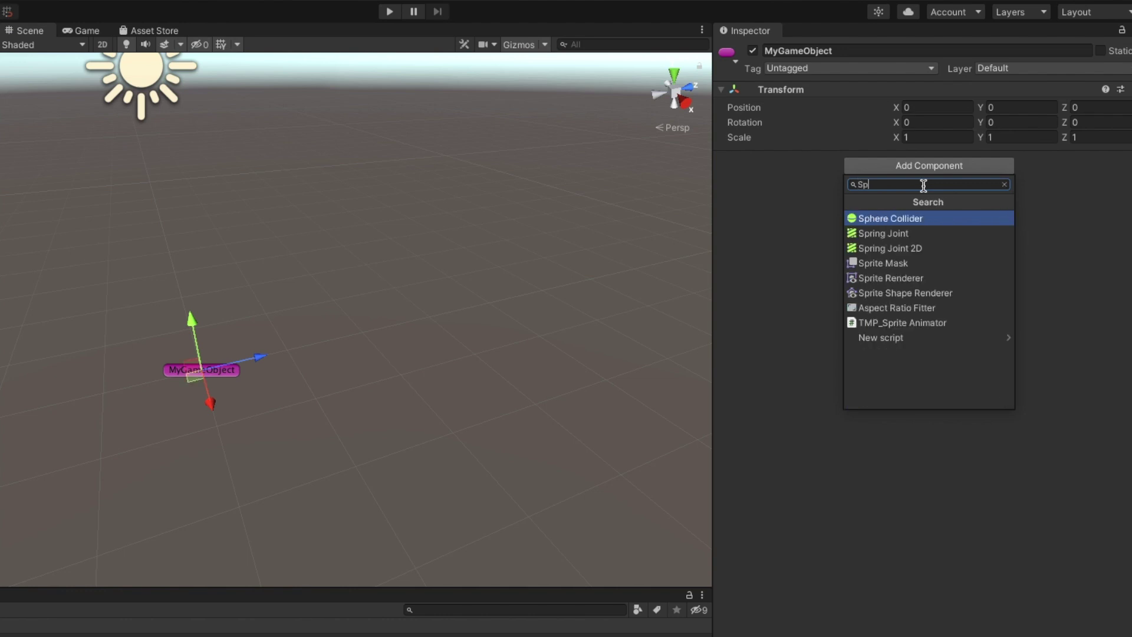
click(926, 263)
click(1129, 177)
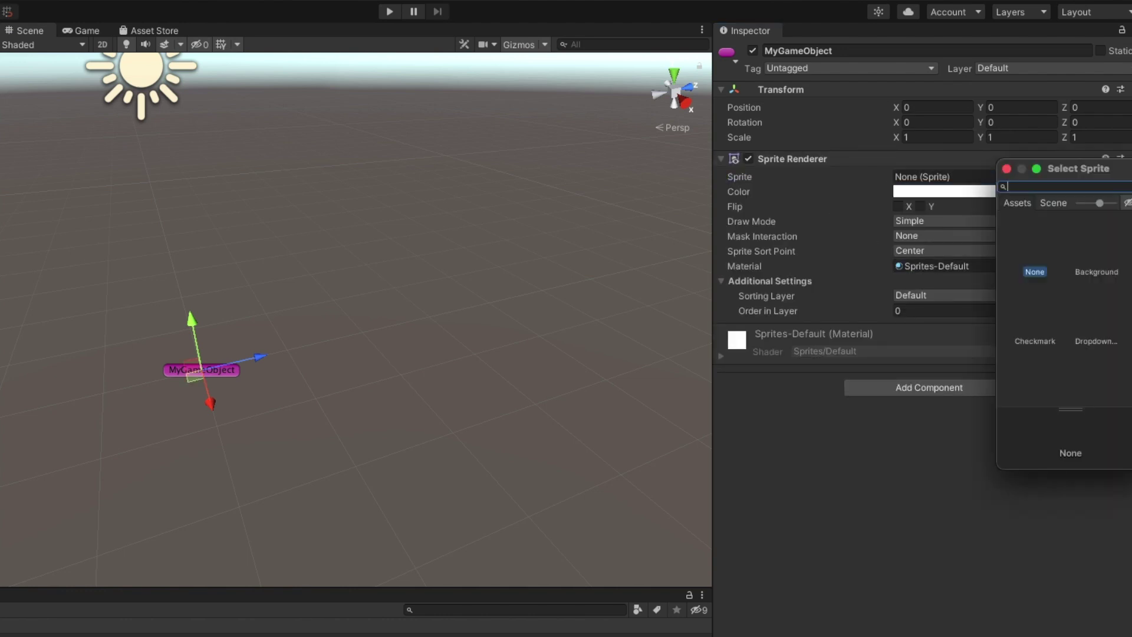
double_click(1095, 322)
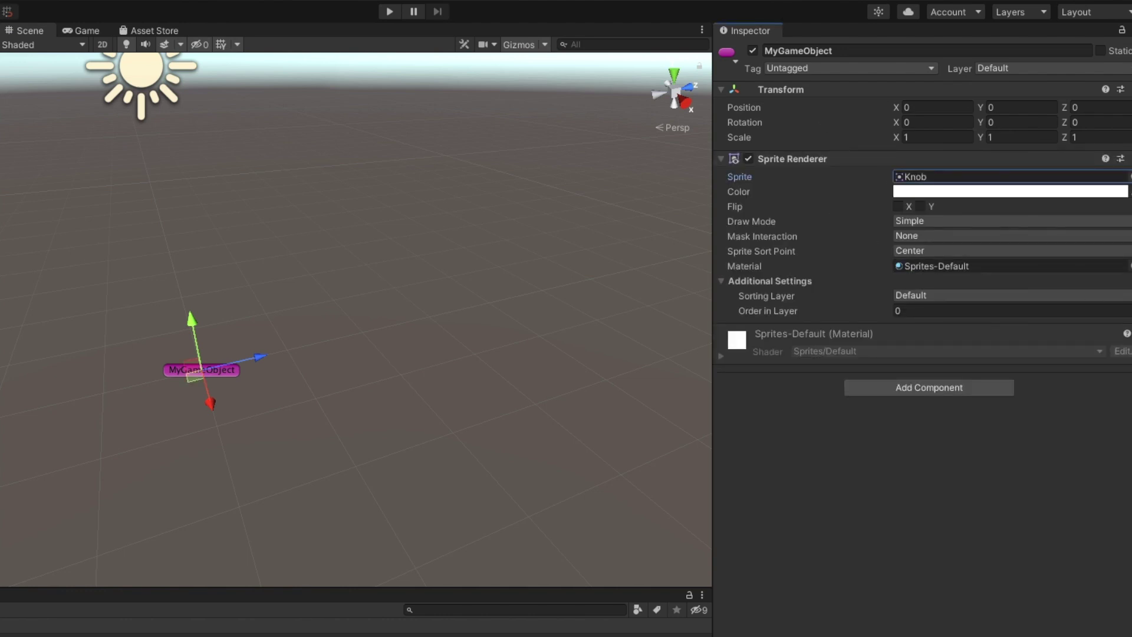
key(f)
alt+drag(460, 331, 528, 321)
middle_drag(528, 321, 374, 374)
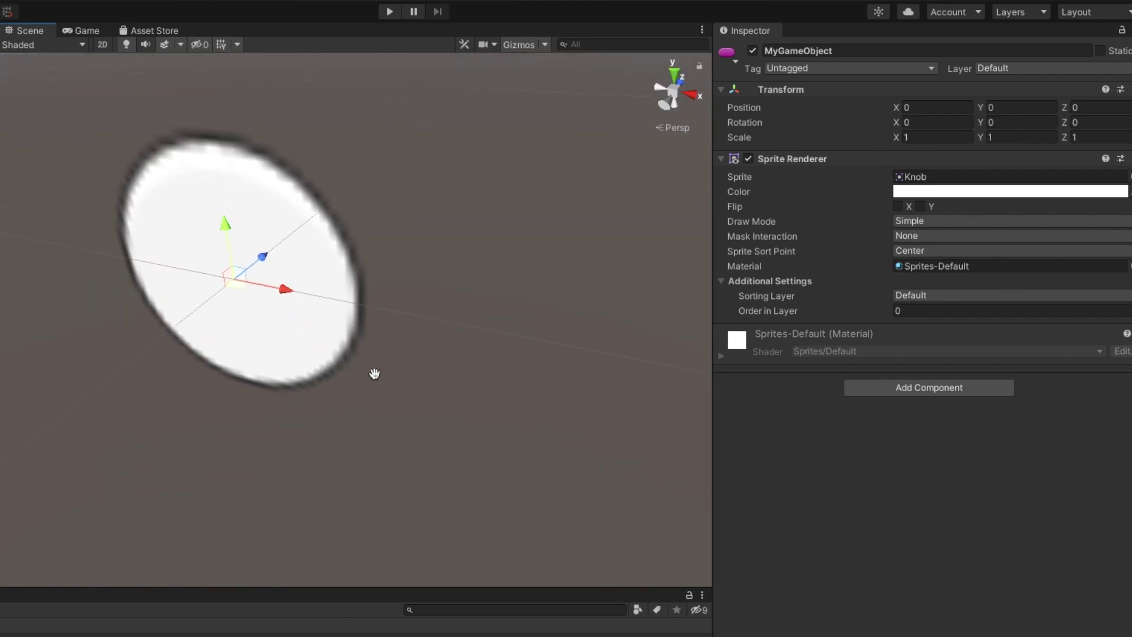
alt+drag(374, 374, 412, 366)
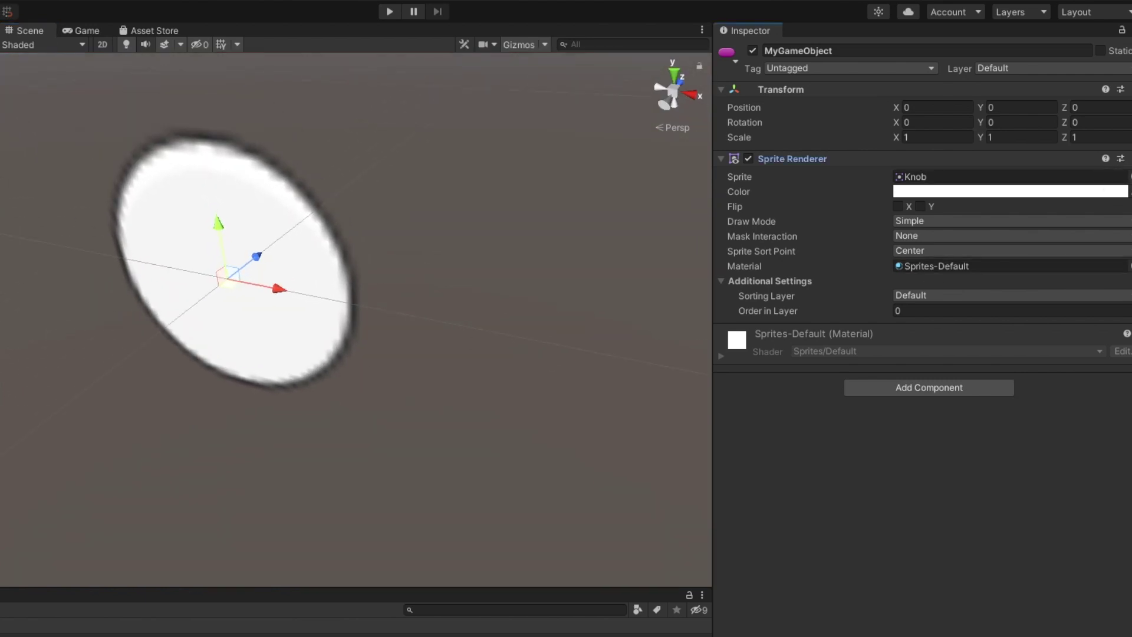
- Remove the Sprite Renderer and add a Mesh Filter set to the Cube mesh
click(1120, 158)
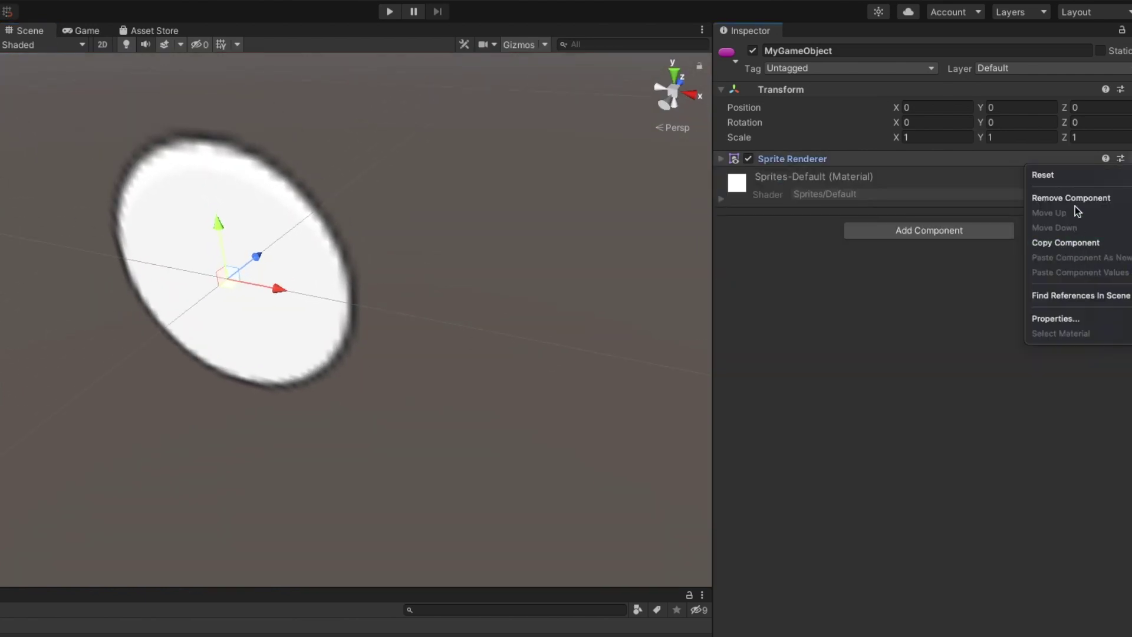
click(1072, 198)
click(898, 170)
text(Mesh)
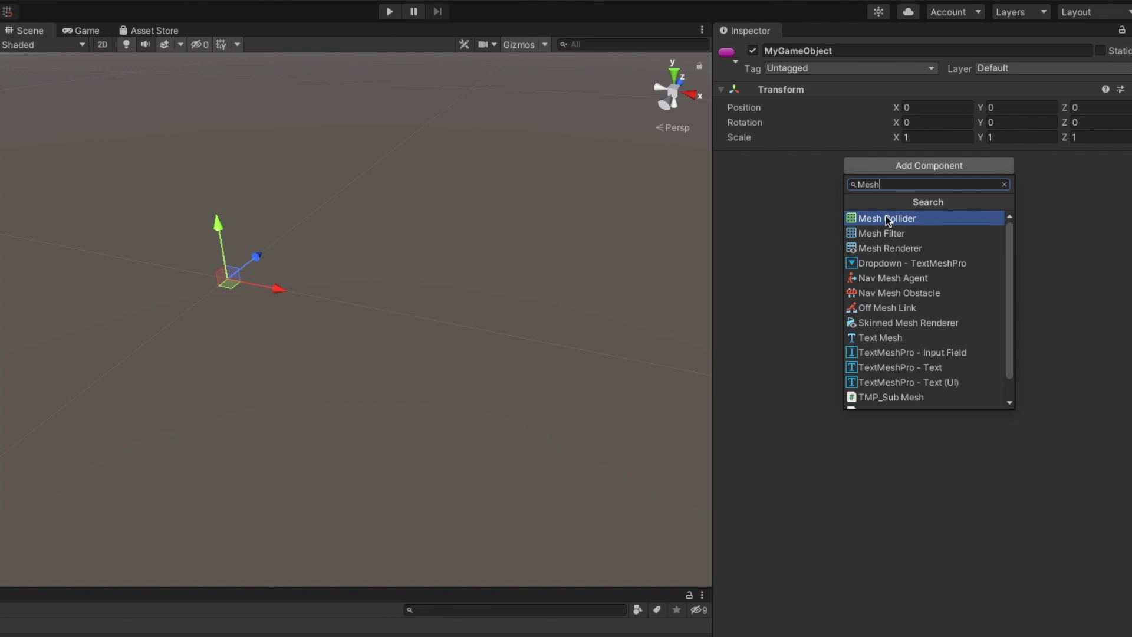
click(909, 233)
click(1130, 176)
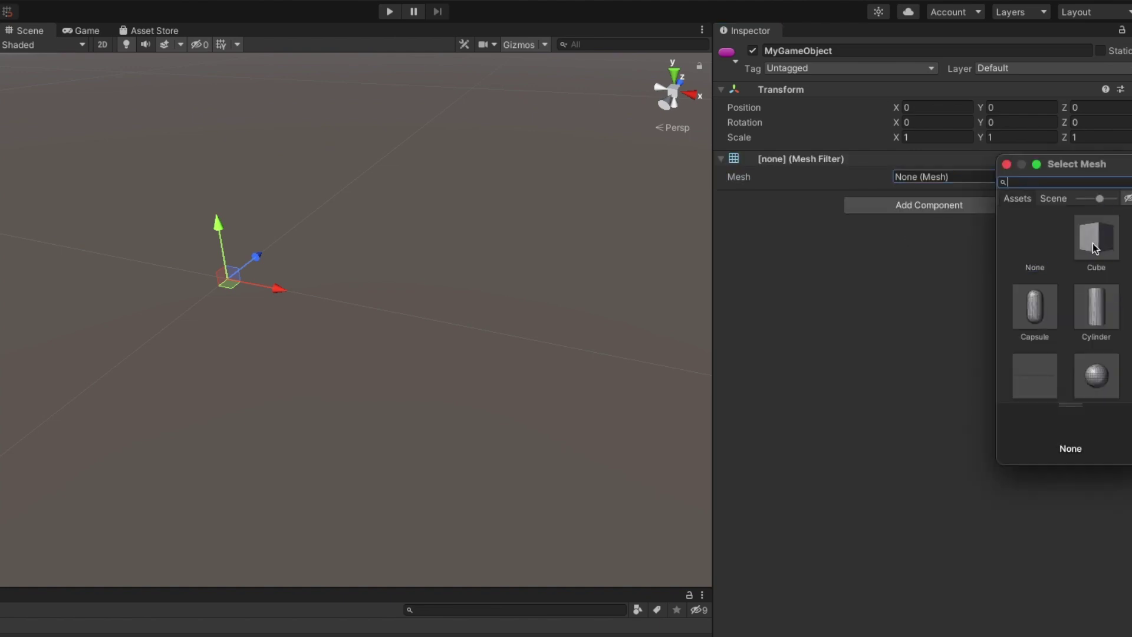
click(1093, 242)
click(977, 204)
- Add a Mesh Renderer, create a New Material in Assets, and apply it to the cube
click(919, 289)
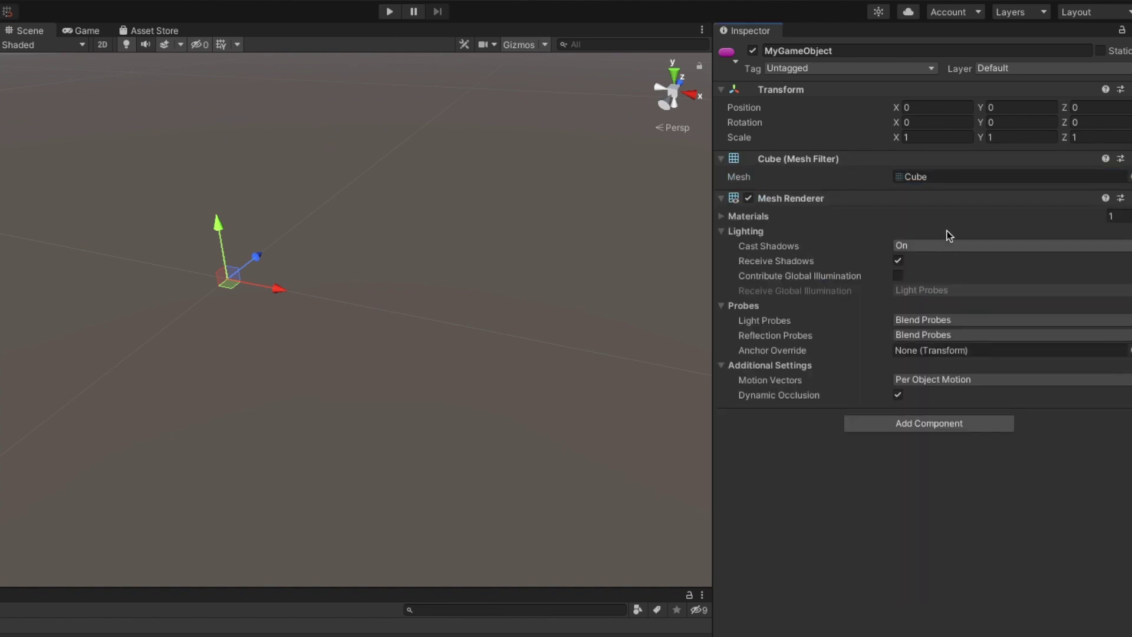
scroll(209, 242, down, 2)
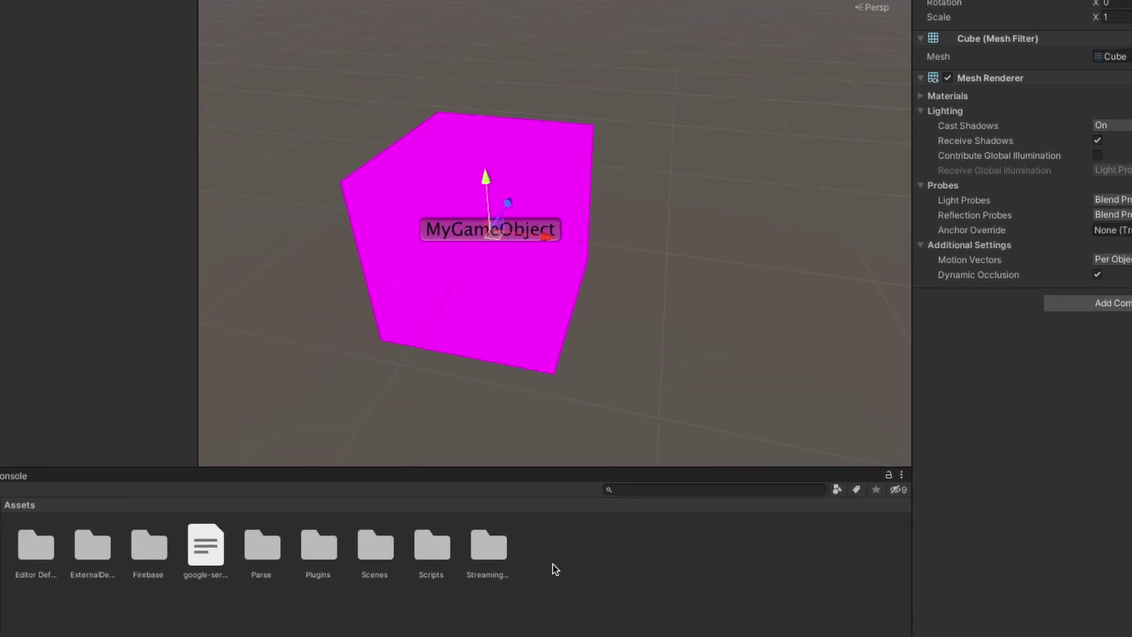
right_click(553, 564)
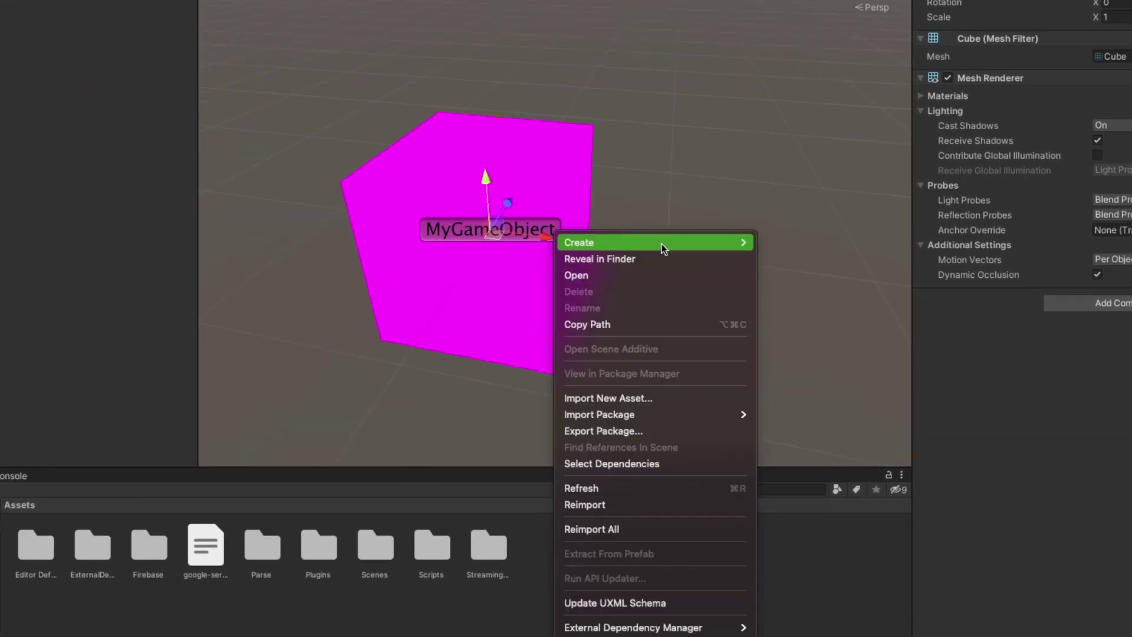
mouse_move(661, 243)
click(815, 324)
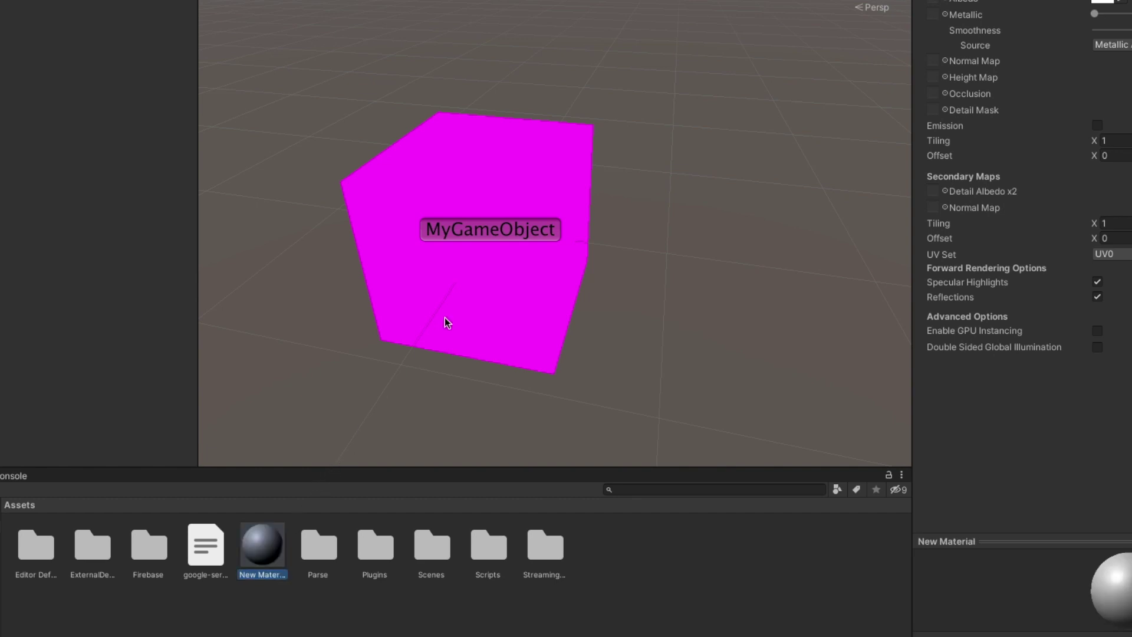
drag(263, 556, 405, 250)
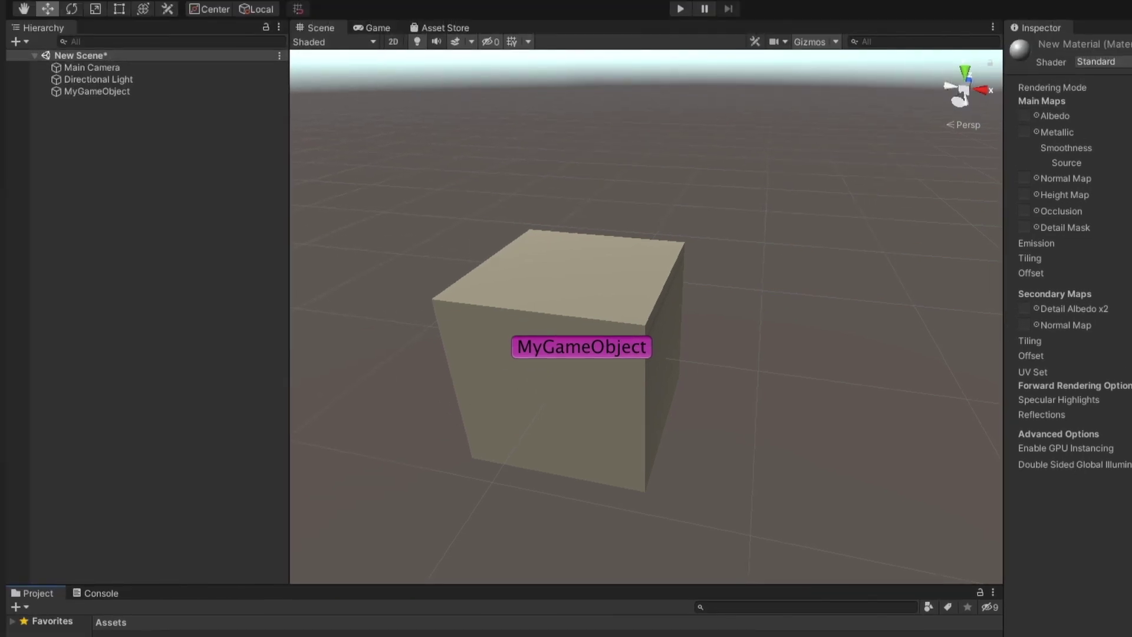
- Delete MyGameObject from the Hierarchy
click(87, 93)
right_click(87, 93)
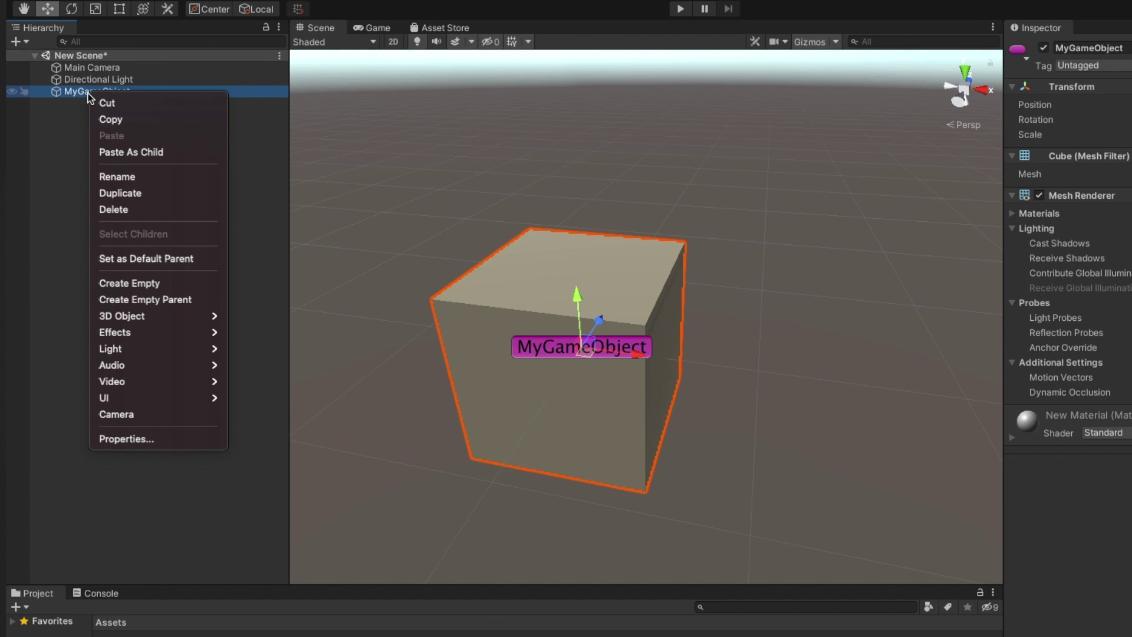
click(143, 208)
- Create a 3D Object > Cube primitive in the scene
right_click(109, 182)
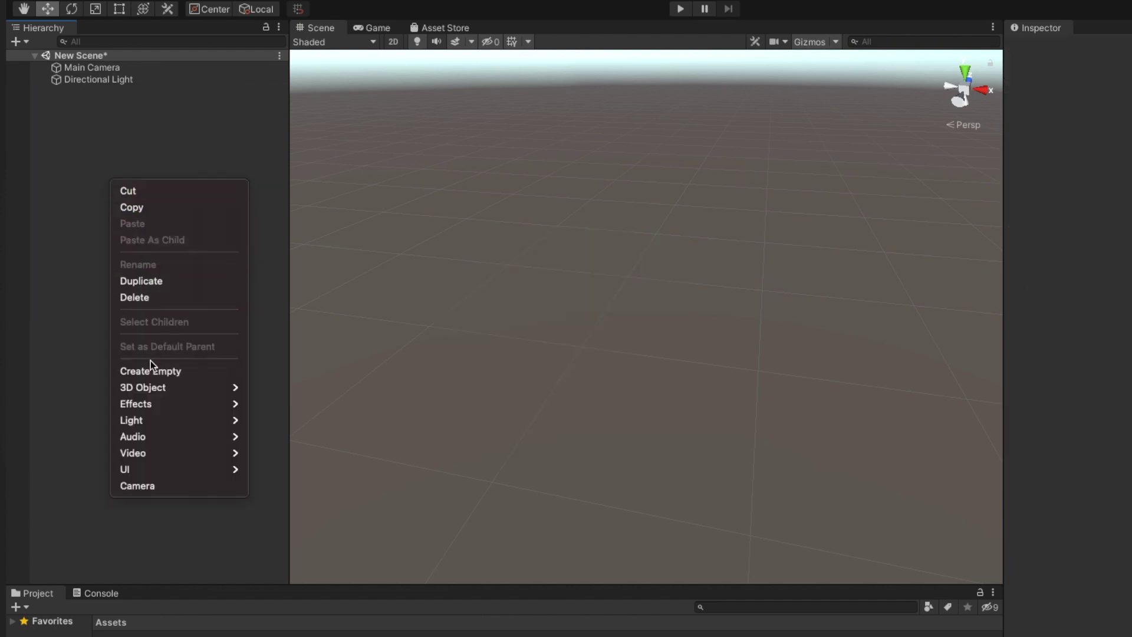
mouse_move(171, 389)
click(266, 391)
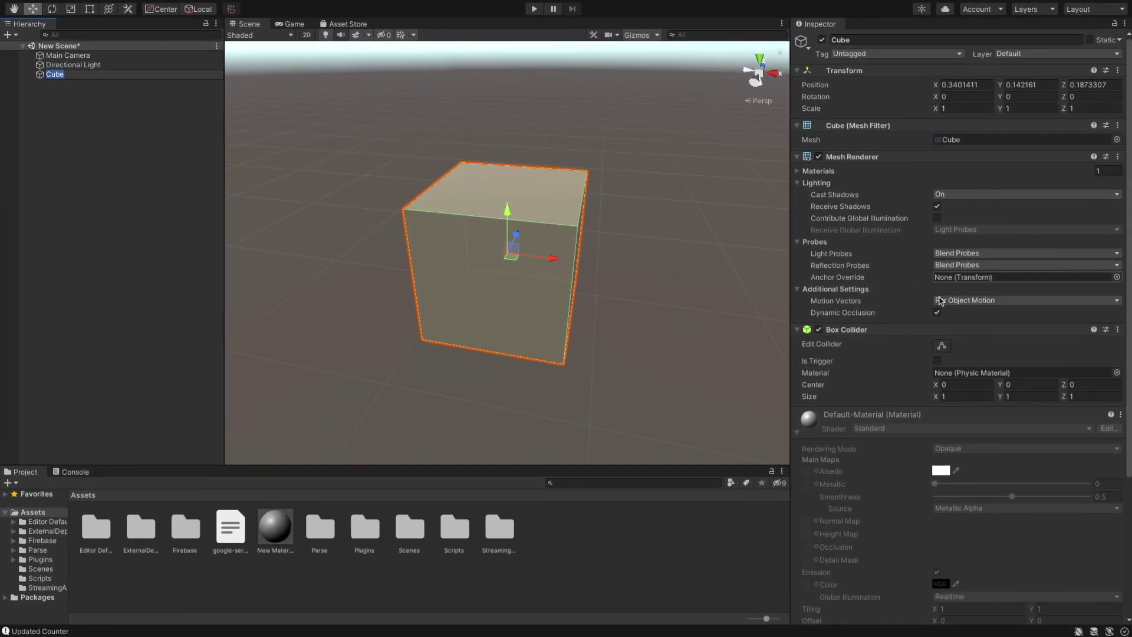
scroll(930, 304, down, 5)
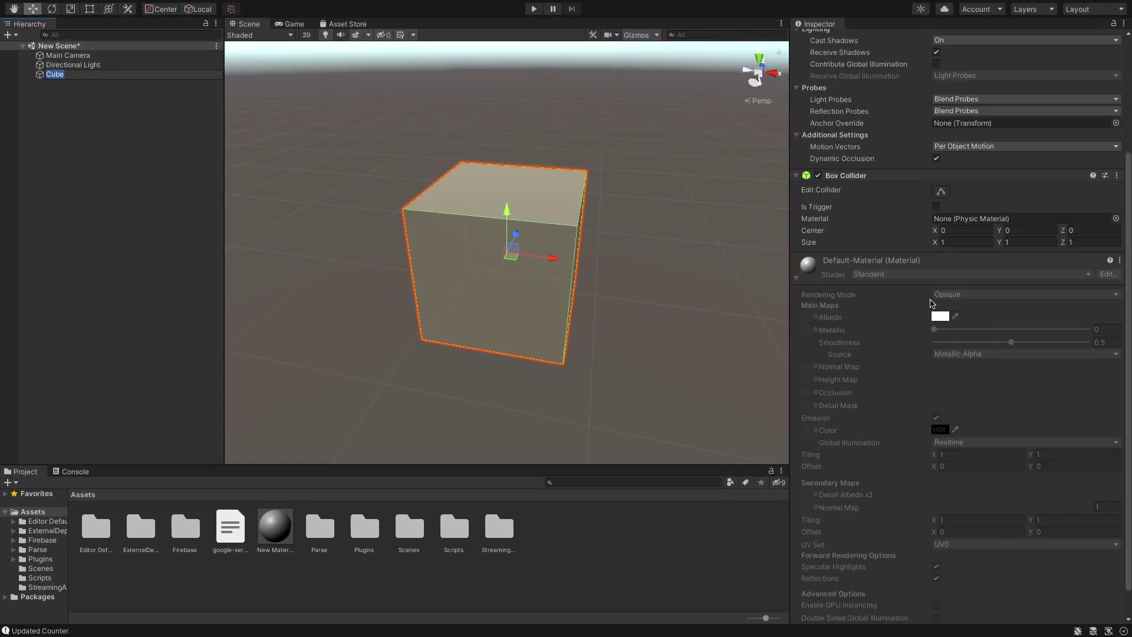
scroll(931, 304, down, 1)
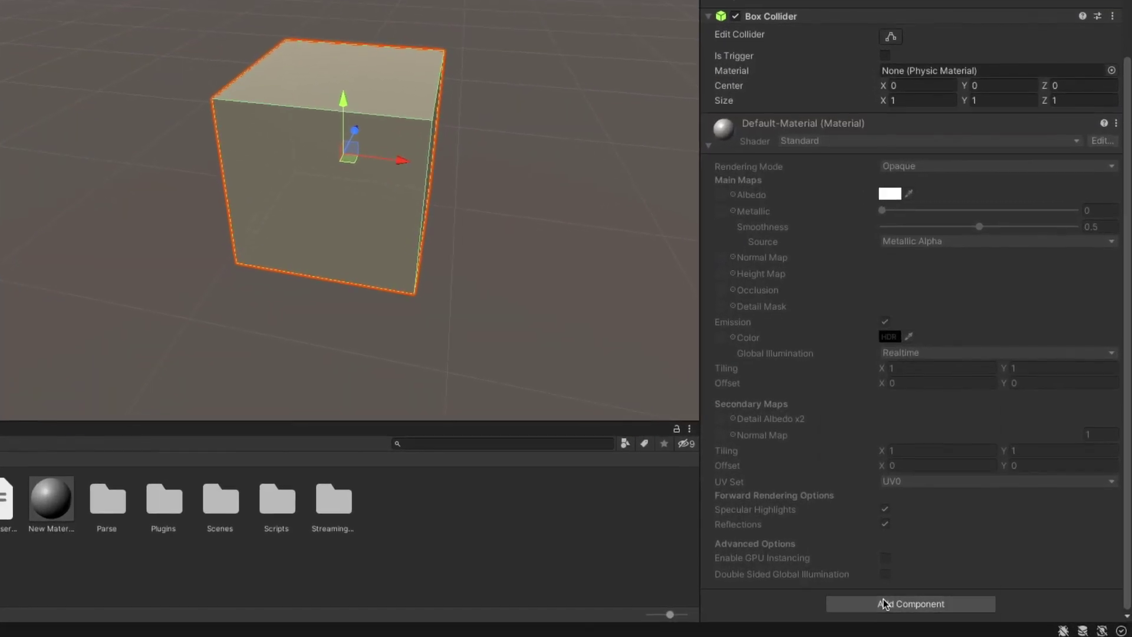
- Add a Rigidbody to the Cube with Mass 20.9, Drag 1.98 and Angular Drag 0
click(883, 599)
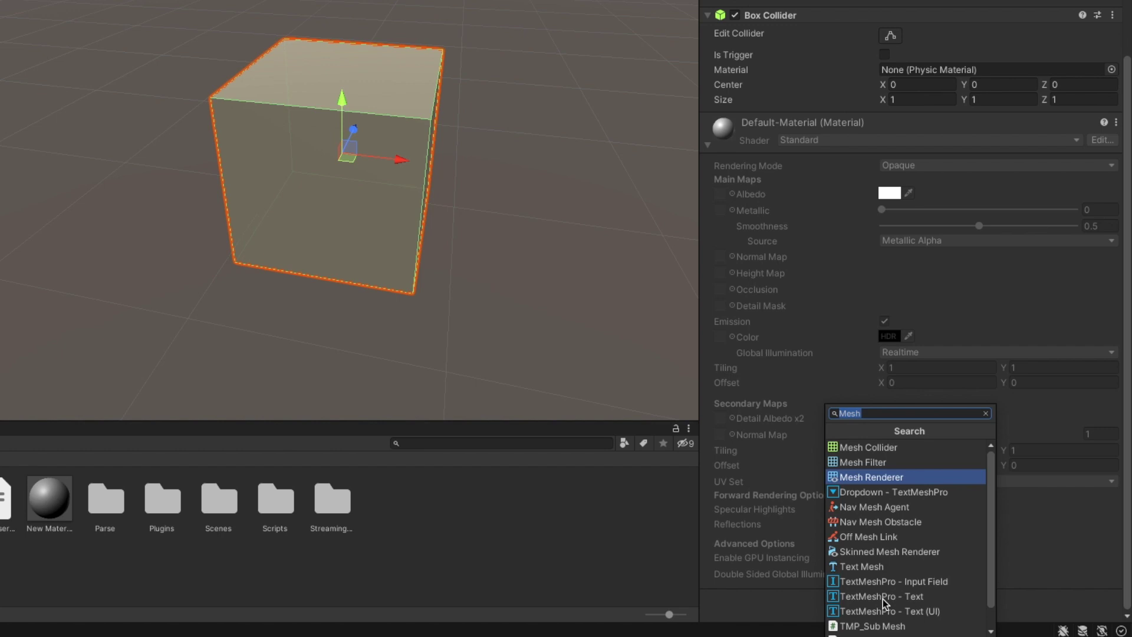
text(Rigi)
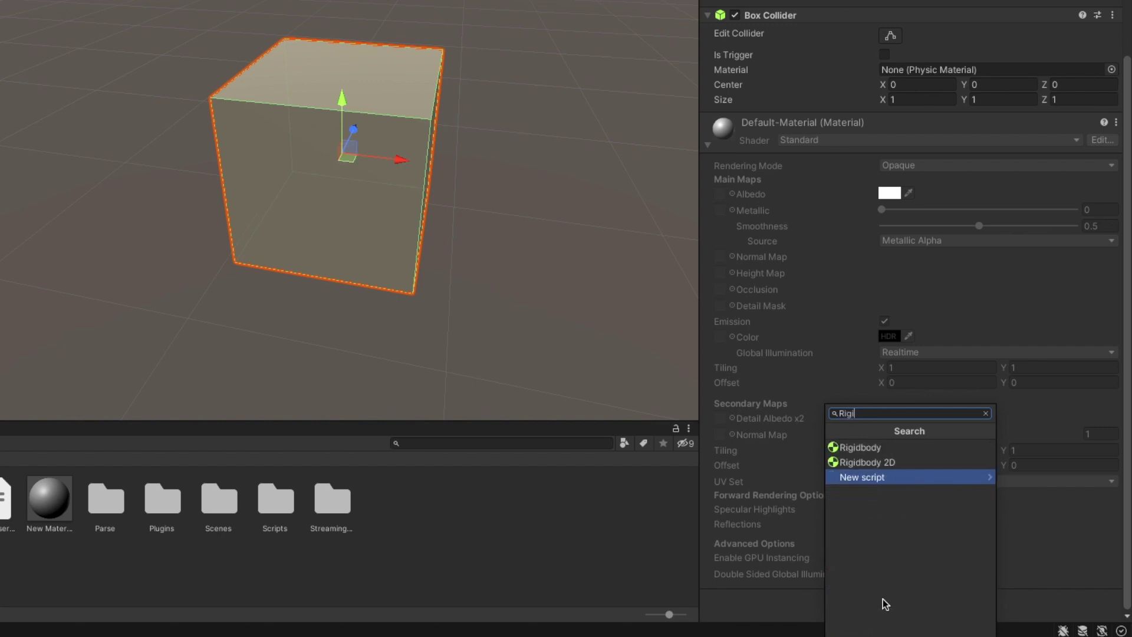
key(Return)
click(849, 142)
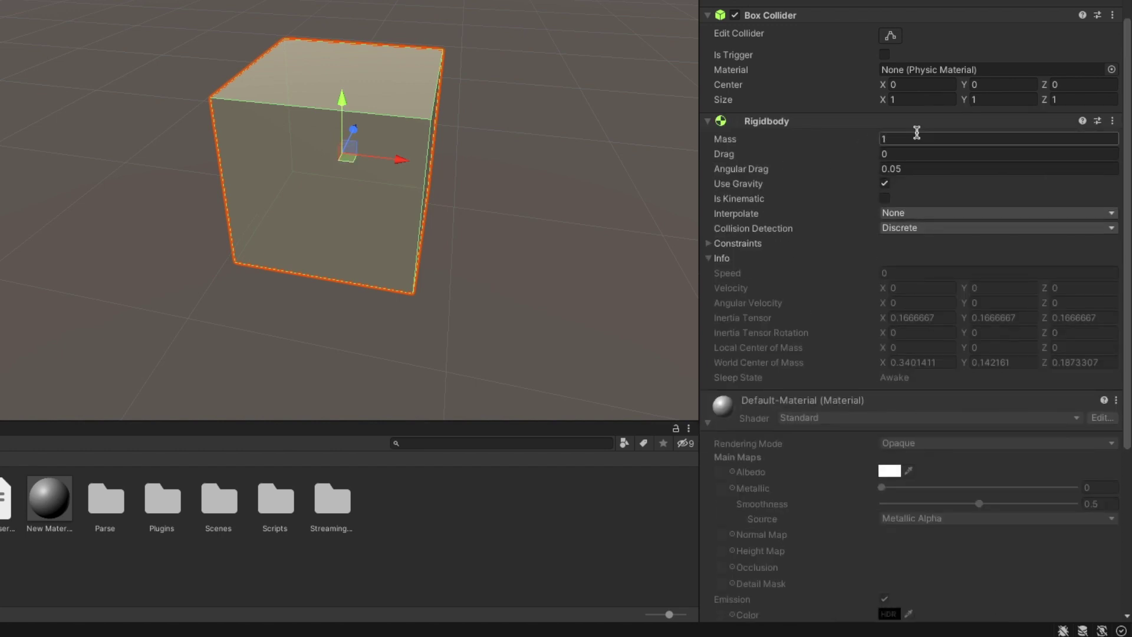
drag(842, 139, 820, 167)
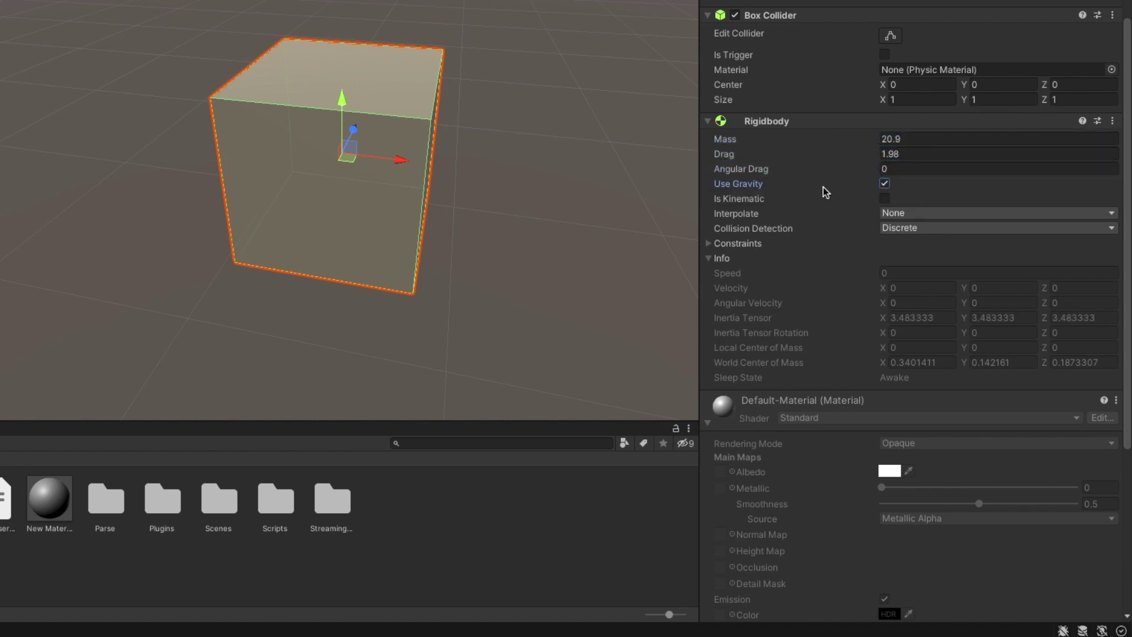
scroll(937, 525, down, 6)
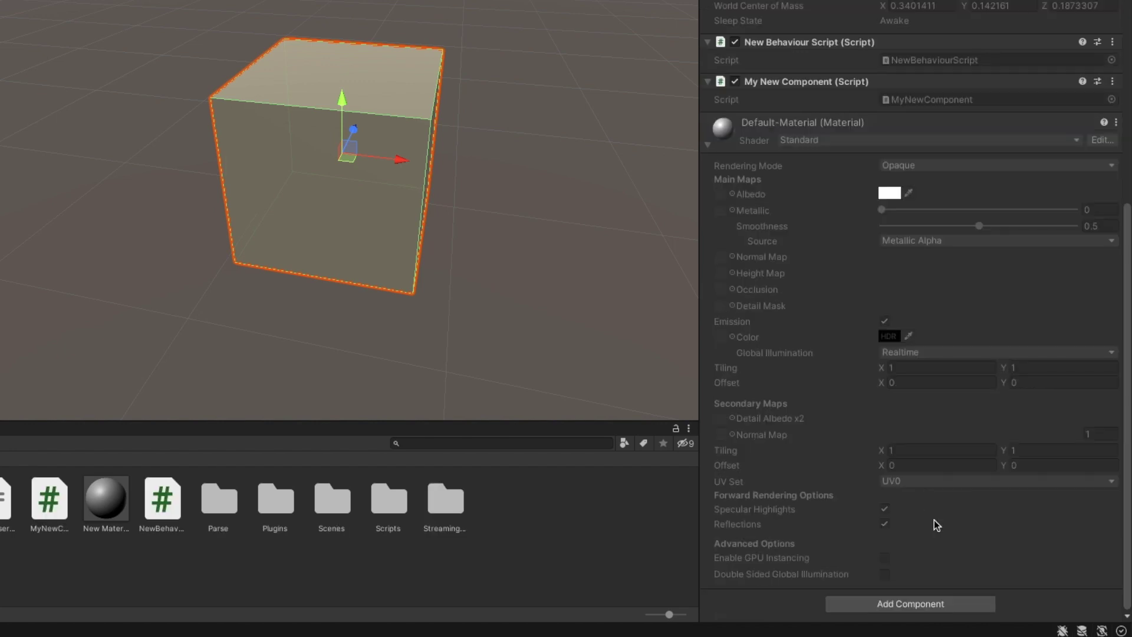
- Add a Particle System to the Cube, scrubbing Start Size to 0.54 and Gravity Modifier to 0.37
click(943, 607)
text(Par)
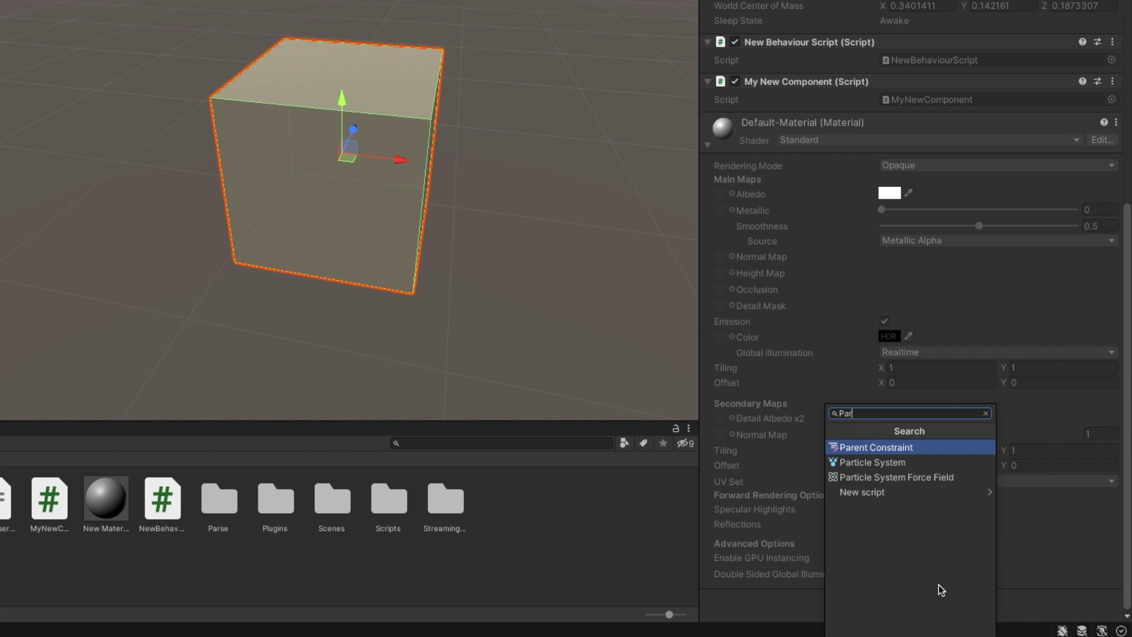
key(BackSpace)
key(Down)
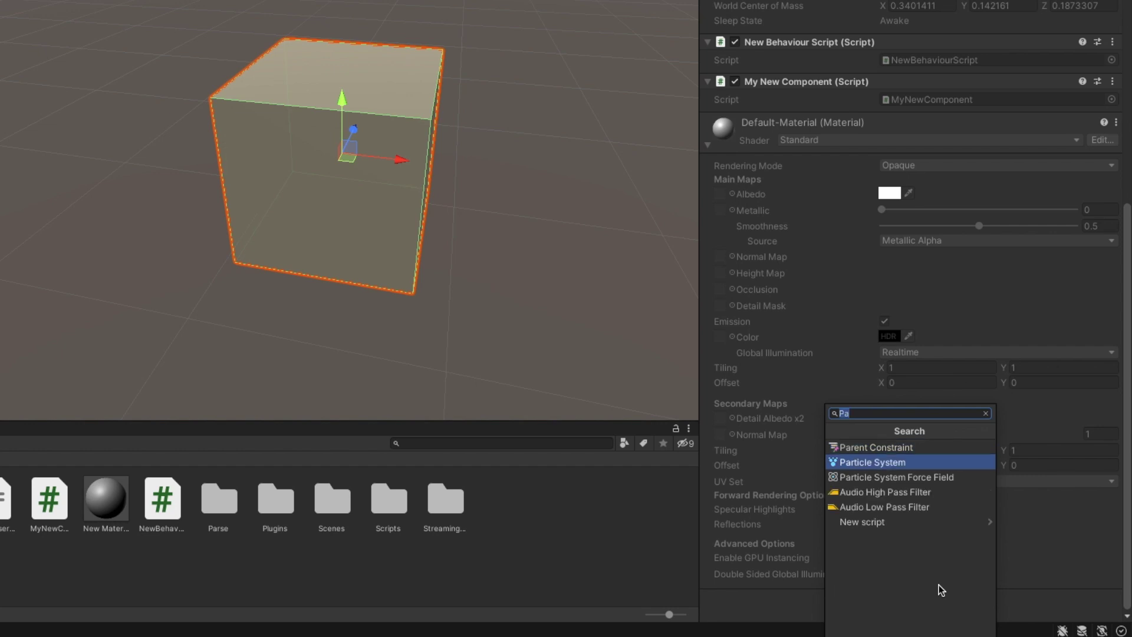
key(Return)
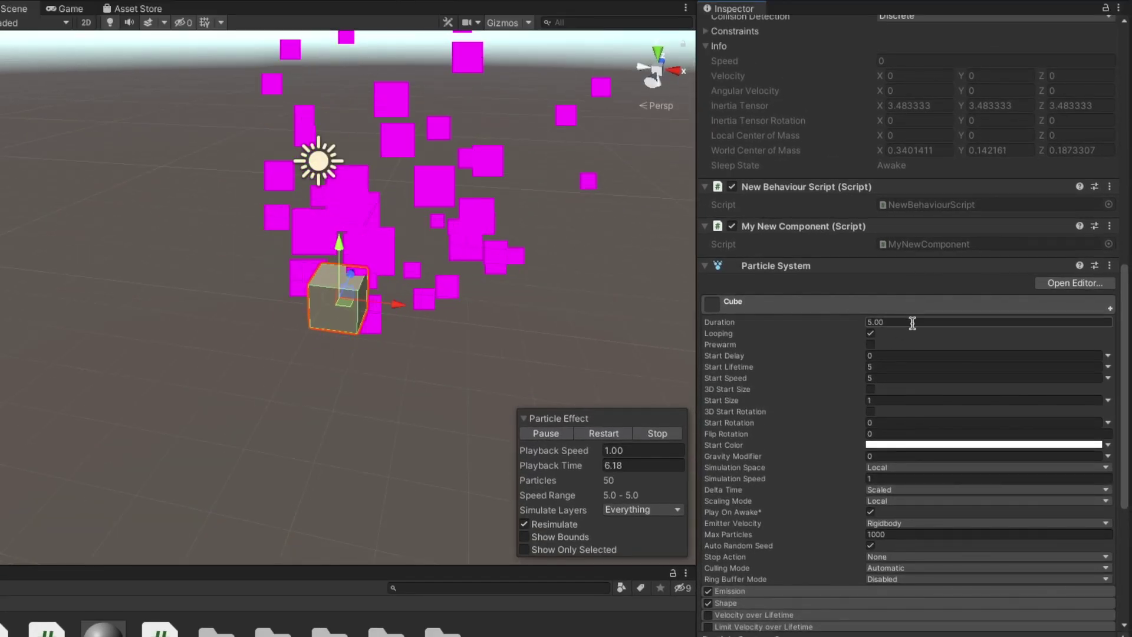
drag(780, 402, 758, 403)
drag(820, 454, 841, 456)
scroll(826, 501, down, 5)
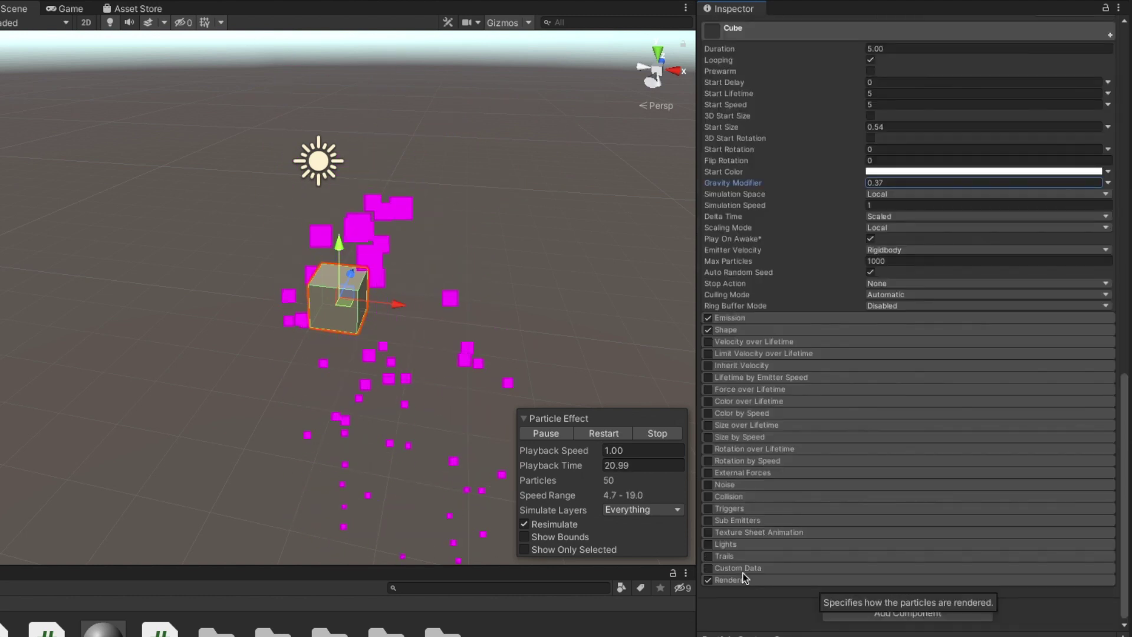
drag(895, 624, 894, 616)
scroll(893, 560, down, 10)
scroll(747, 526, up, 15)
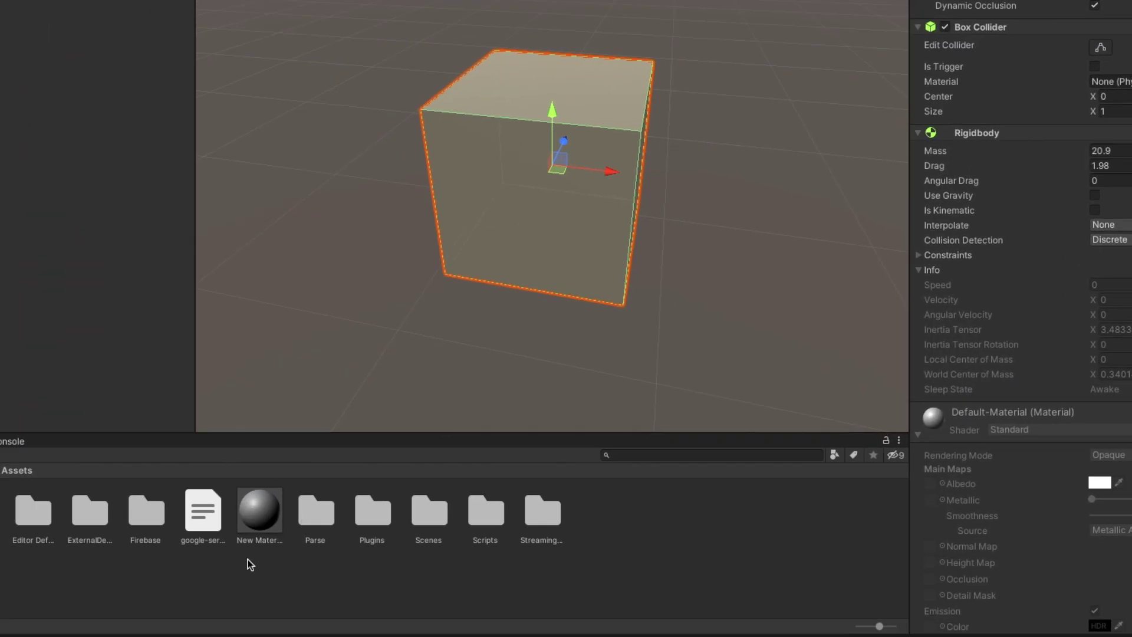
- Create a NewBehaviourScript C# asset and drag it onto the Cube's Inspector
click(249, 593)
right_click(249, 593)
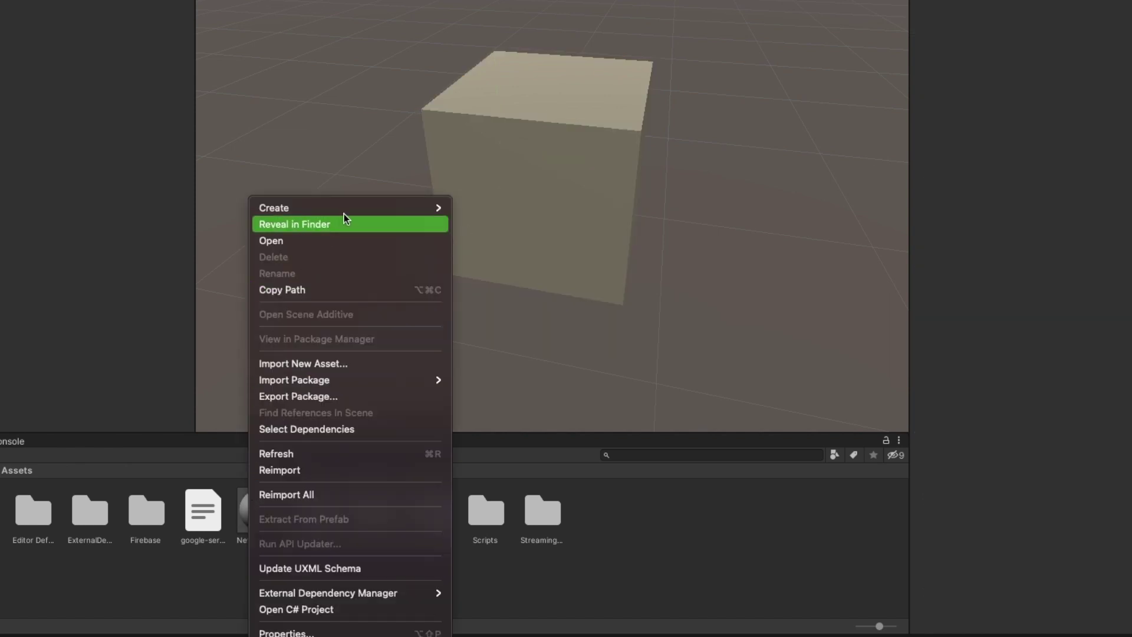
mouse_move(356, 209)
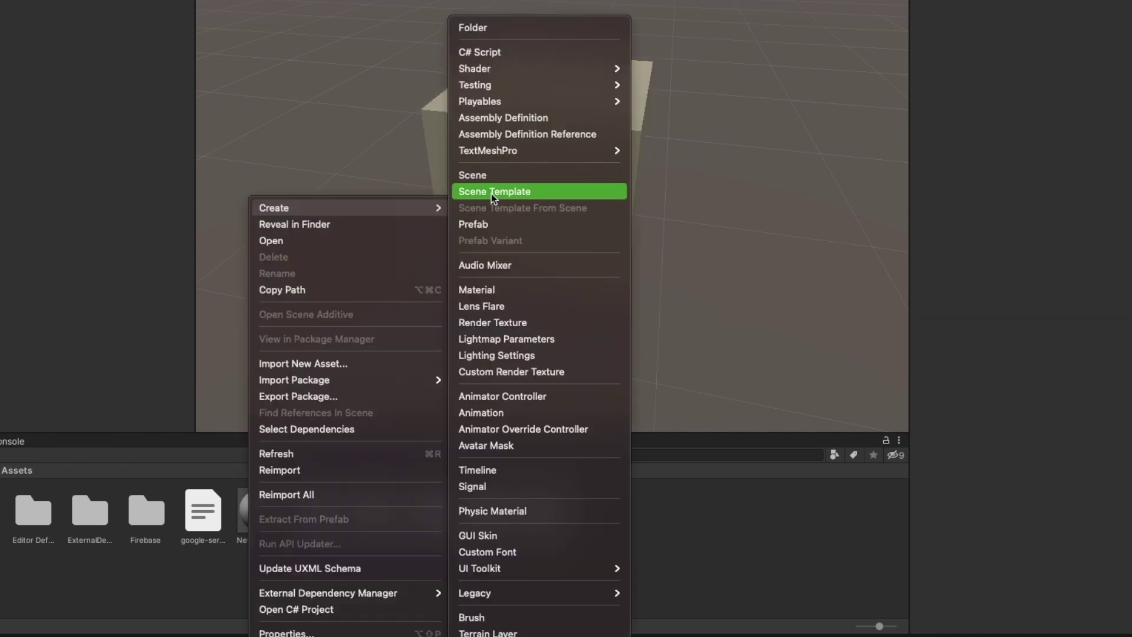
click(546, 54)
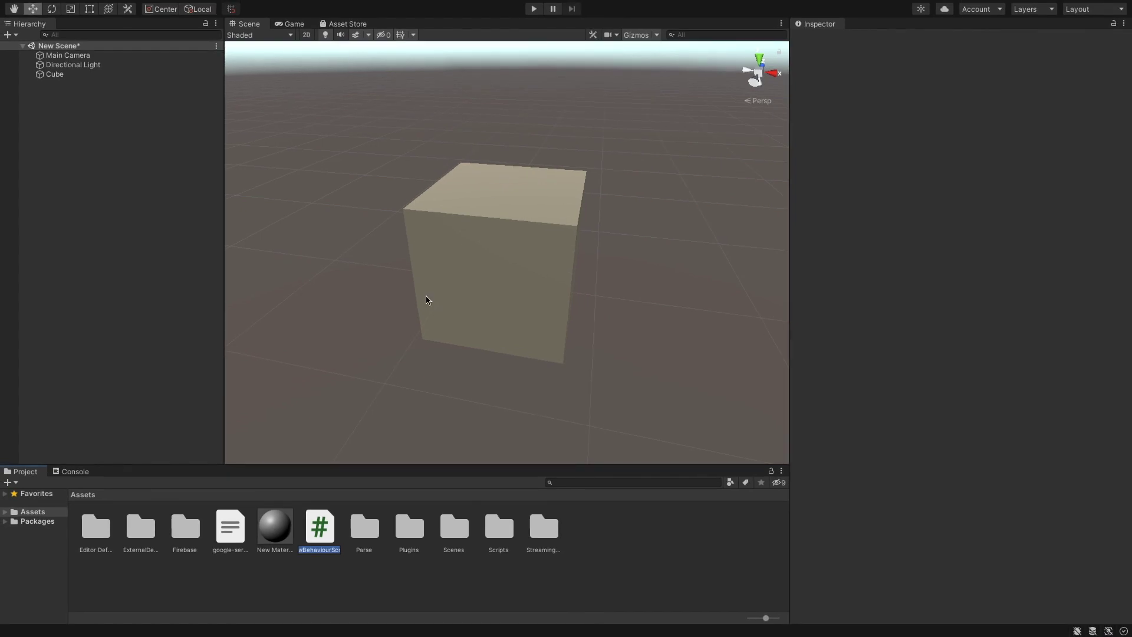
key(Return)
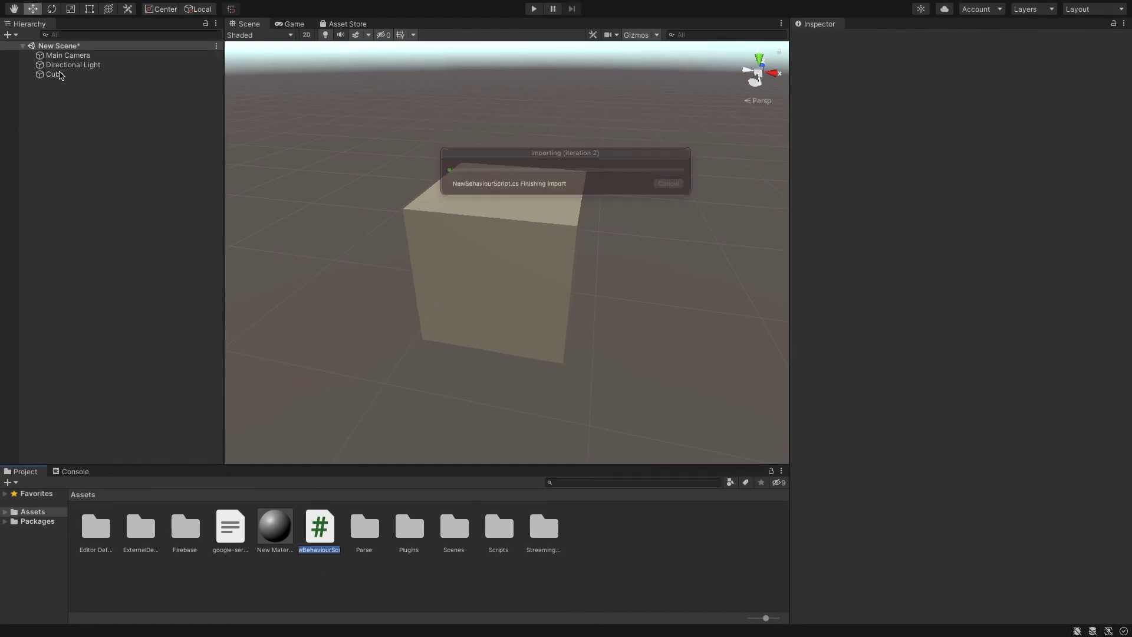
click(54, 73)
drag(319, 527, 812, 601)
- Add a new script component named MyNewComponent to the Cube
click(954, 611)
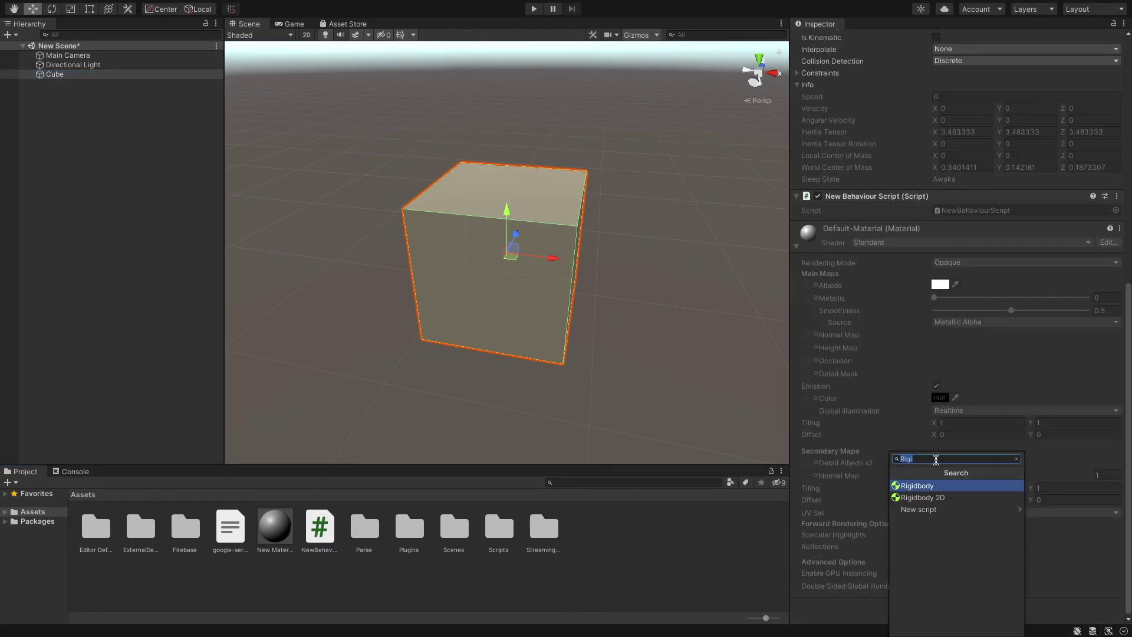
text(MyNewComponent)
click(885, 444)
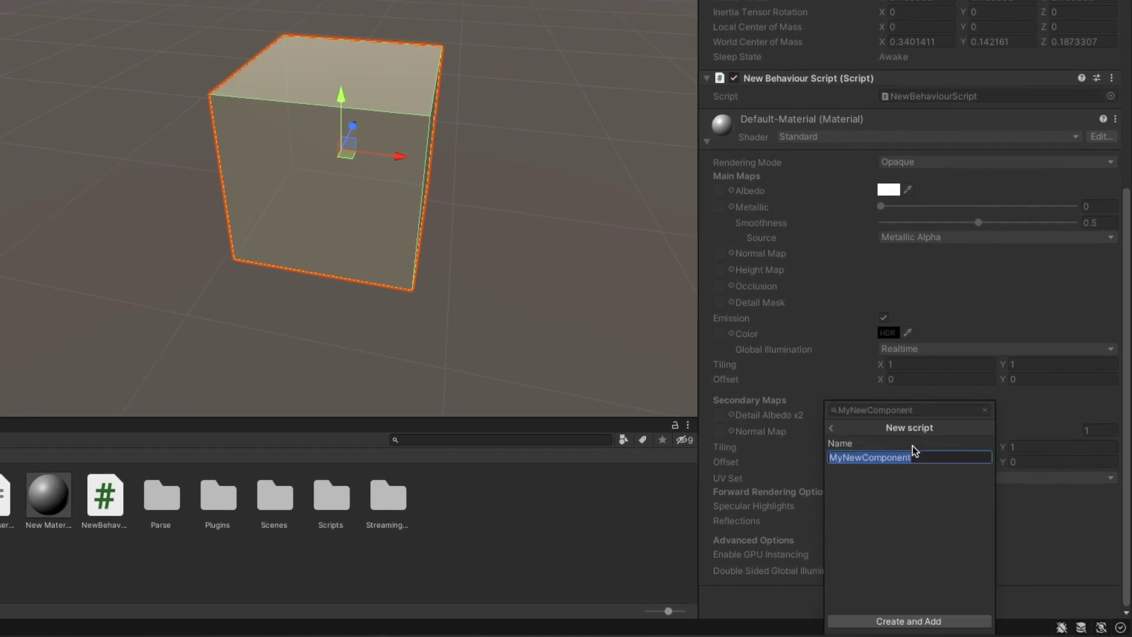
click(914, 626)
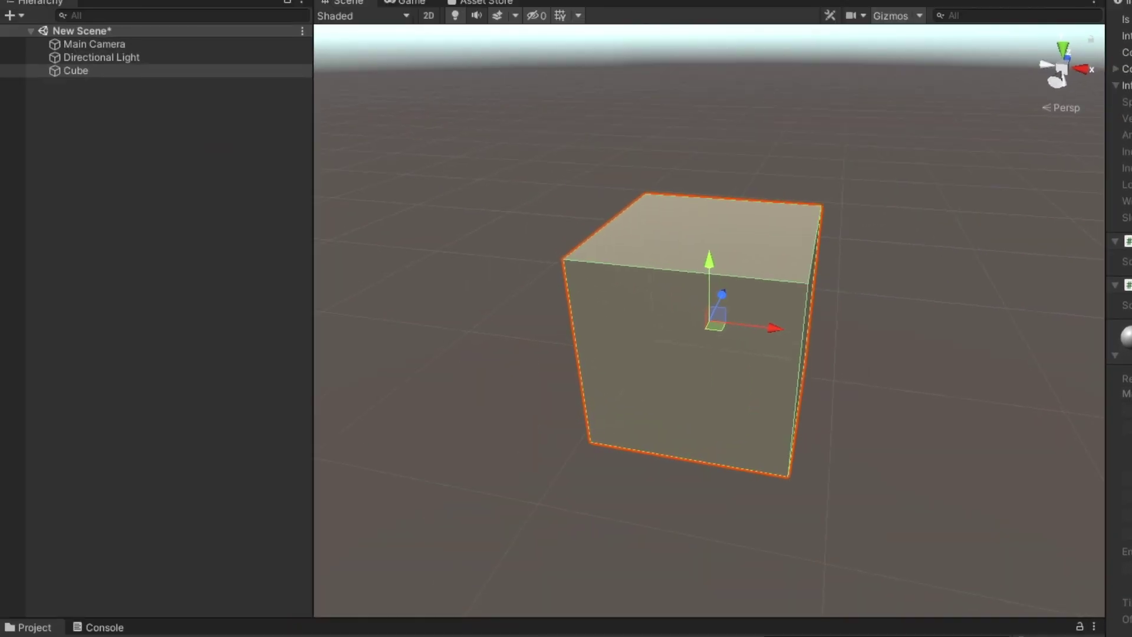
- Create a Cylinder and drag it along X to sit beside the Cube
right_click(127, 114)
mouse_move(181, 344)
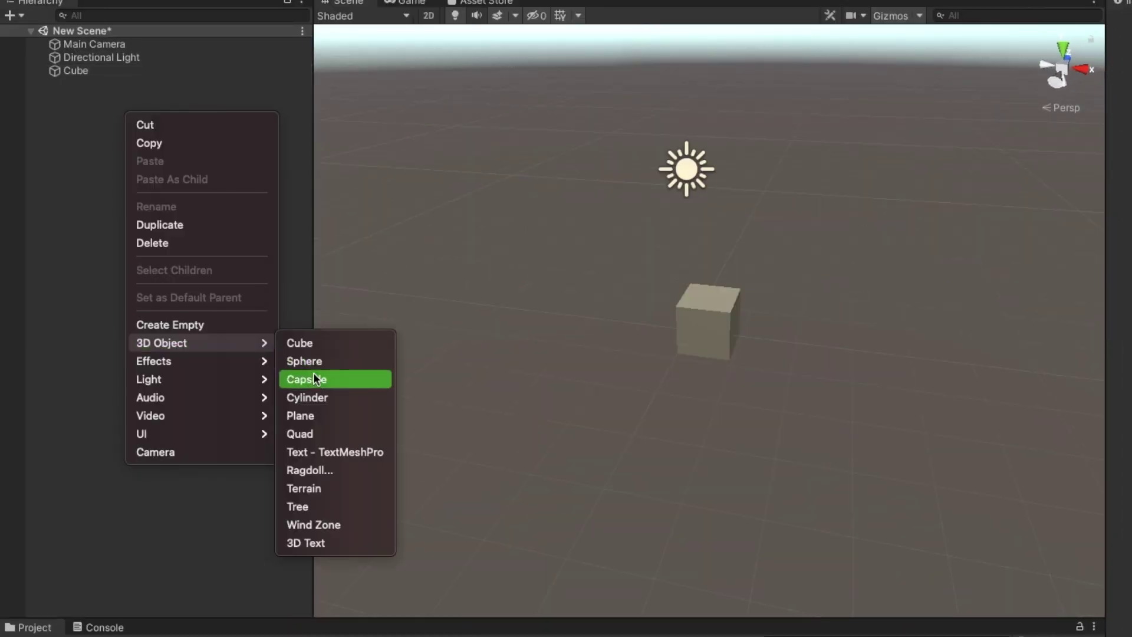
click(348, 396)
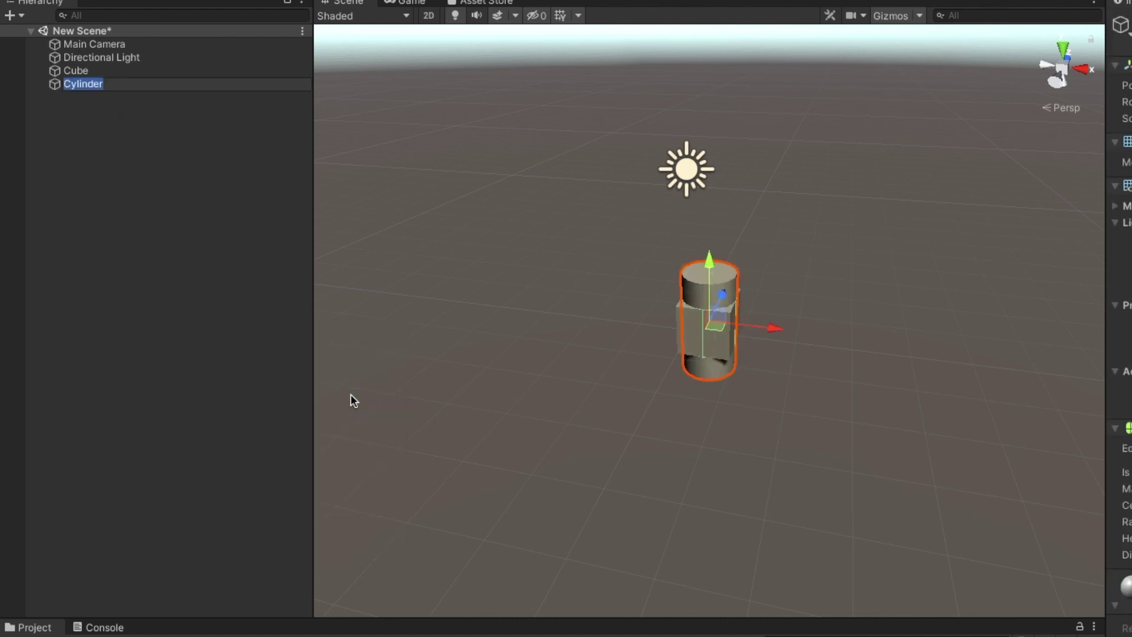
drag(773, 326, 836, 338)
- Nest the Cylinder under the Cube and move the Cube with its child
drag(85, 83, 98, 70)
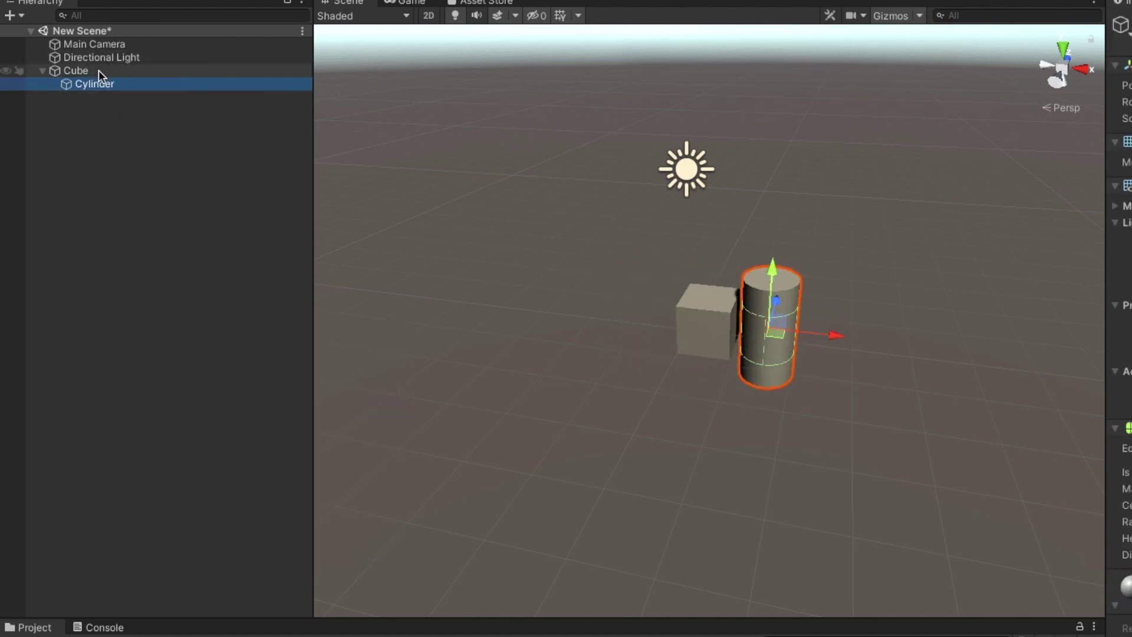
click(56, 71)
drag(835, 326, 678, 348)
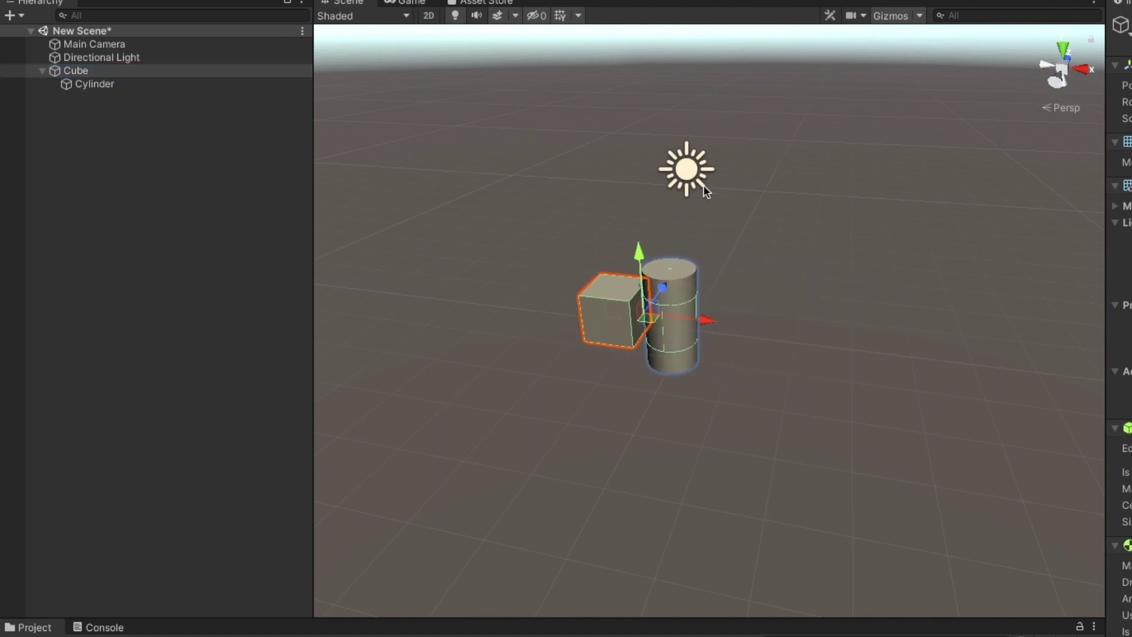